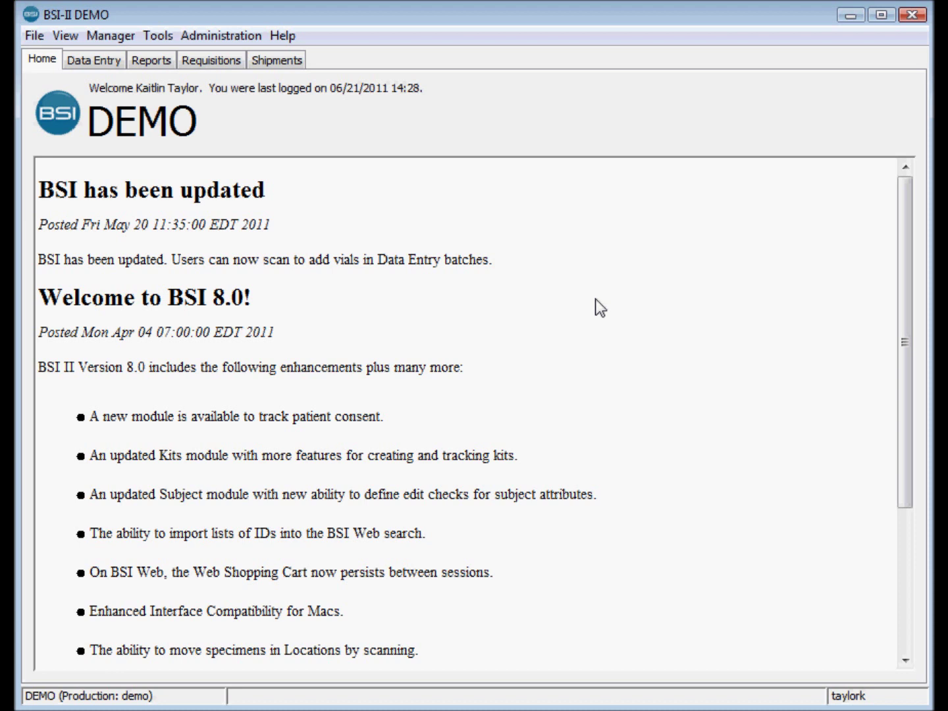
Start a new ADD data entry batch with the access level Anyone in Repository.
{"action": "left_click", "coordinate": [111, 59]}
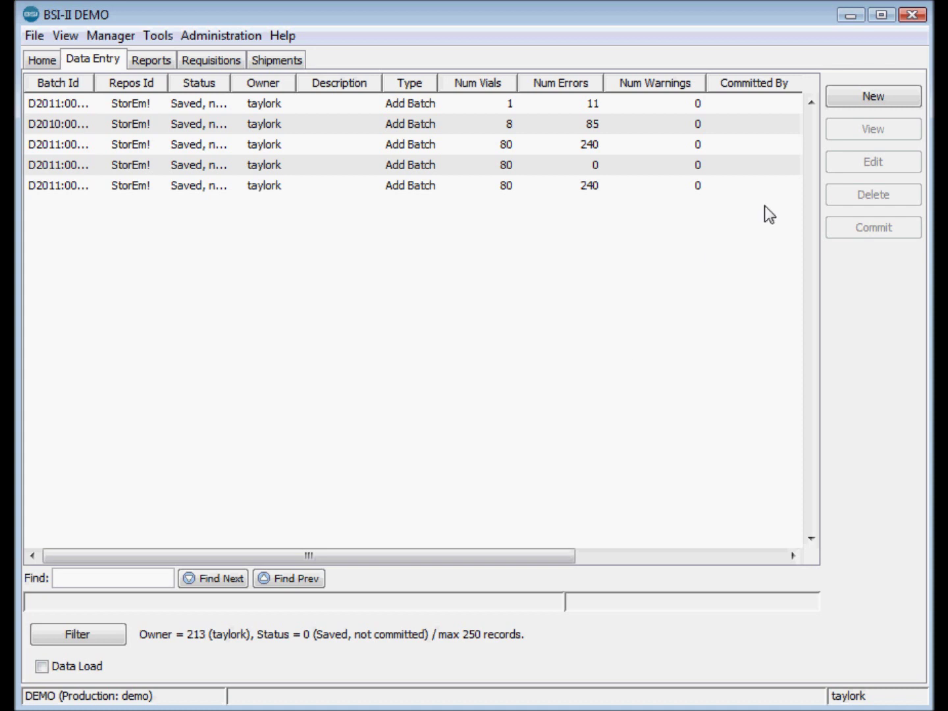
{"action": "left_click", "coordinate": [844, 102]}
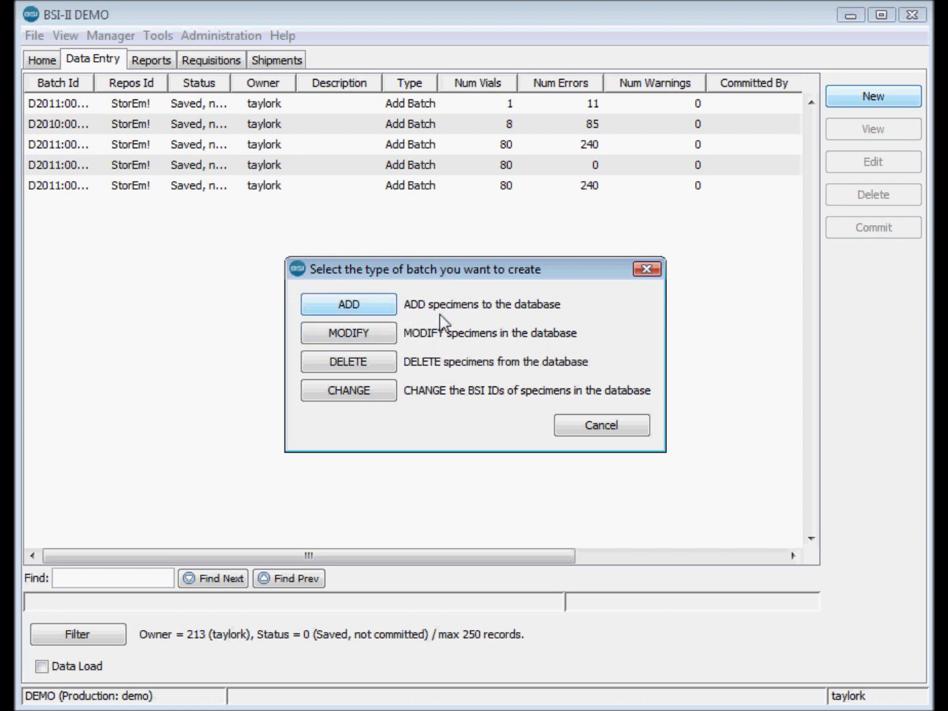
{"action": "left_click", "coordinate": [349, 311]}
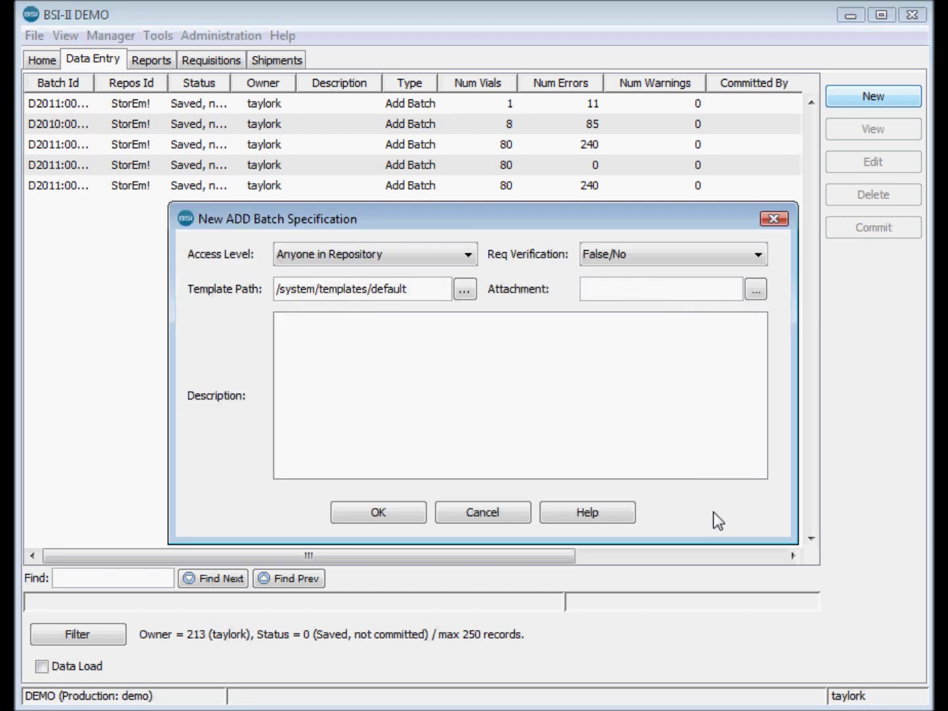
{"action": "left_click", "coordinate": [473, 257]}
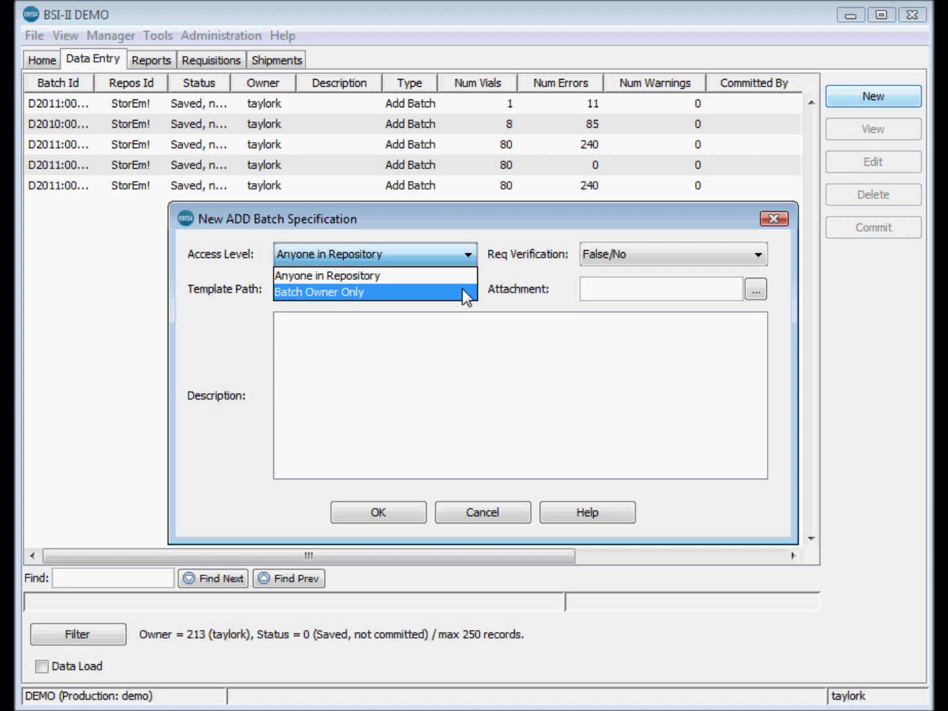
{"action": "left_click", "coordinate": [462, 273]}
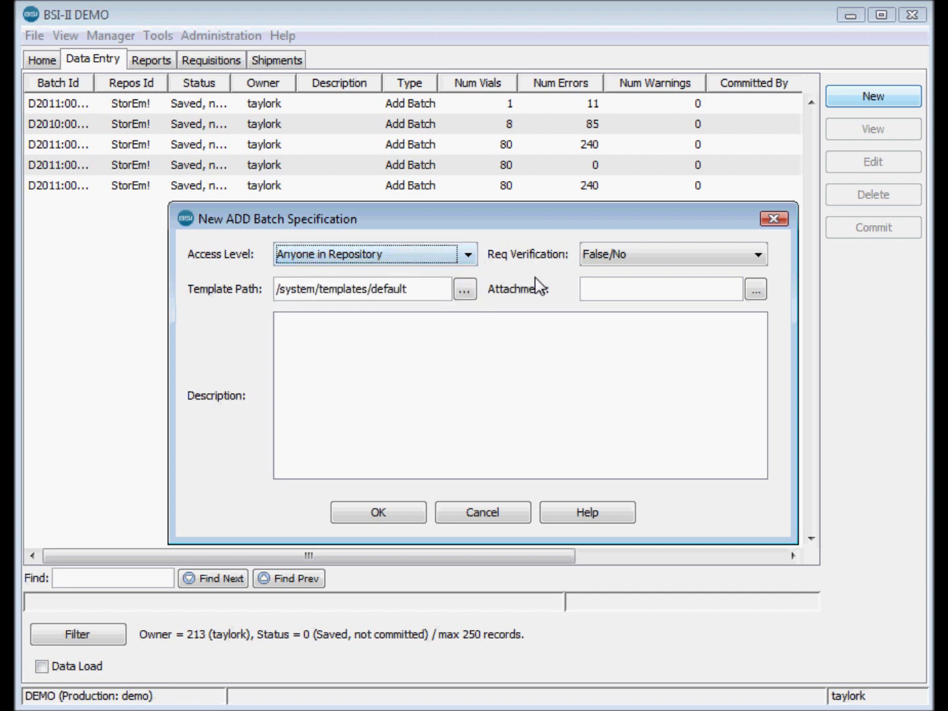
Specify False/No for required verification and use Betazoid Study Template as the new batch's template.
{"action": "left_click", "coordinate": [708, 256]}
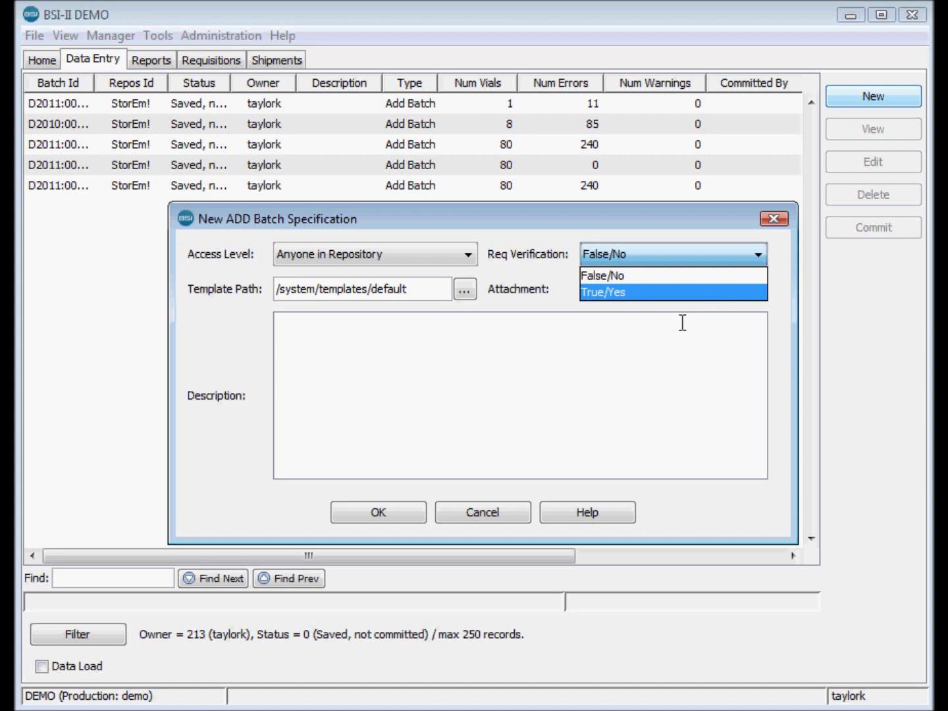
{"action": "left_click", "coordinate": [563, 328]}
{"action": "left_click", "coordinate": [465, 290]}
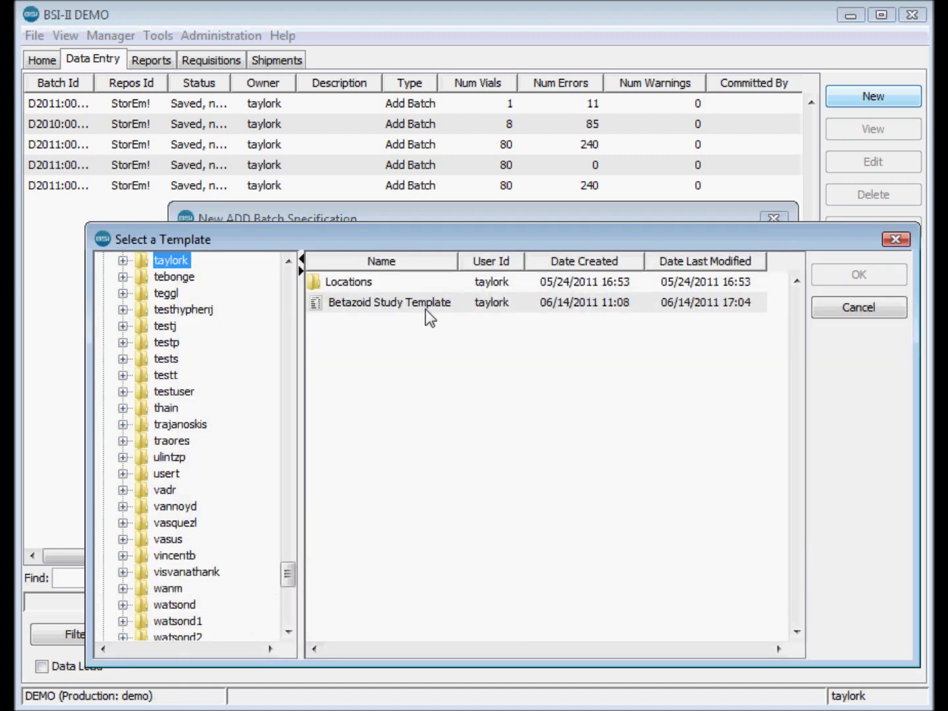
{"action": "left_click", "coordinate": [423, 315]}
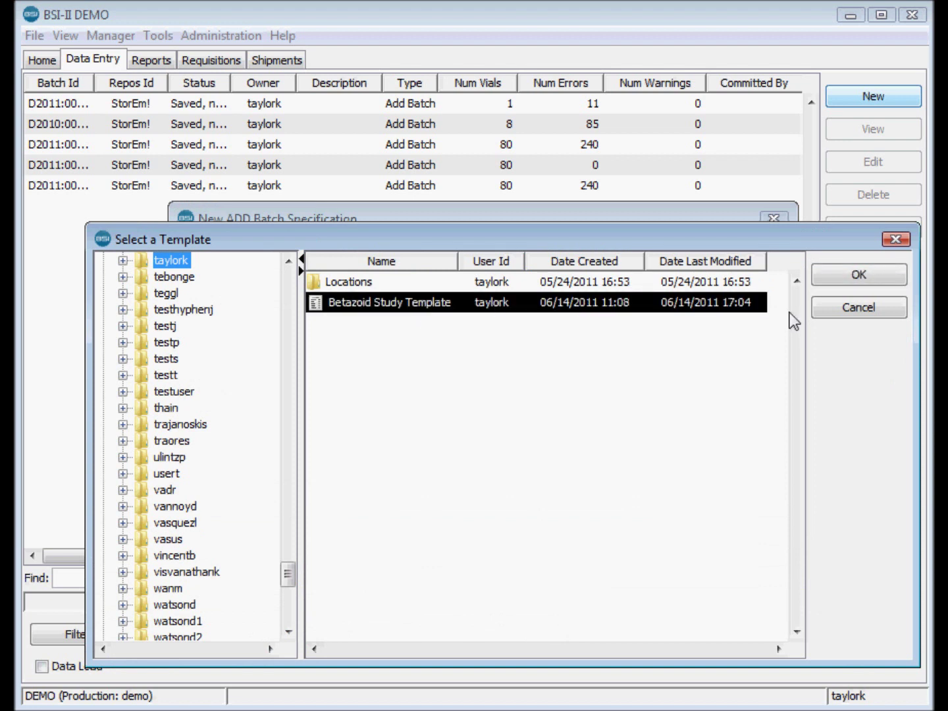
{"action": "left_click", "coordinate": [832, 280]}
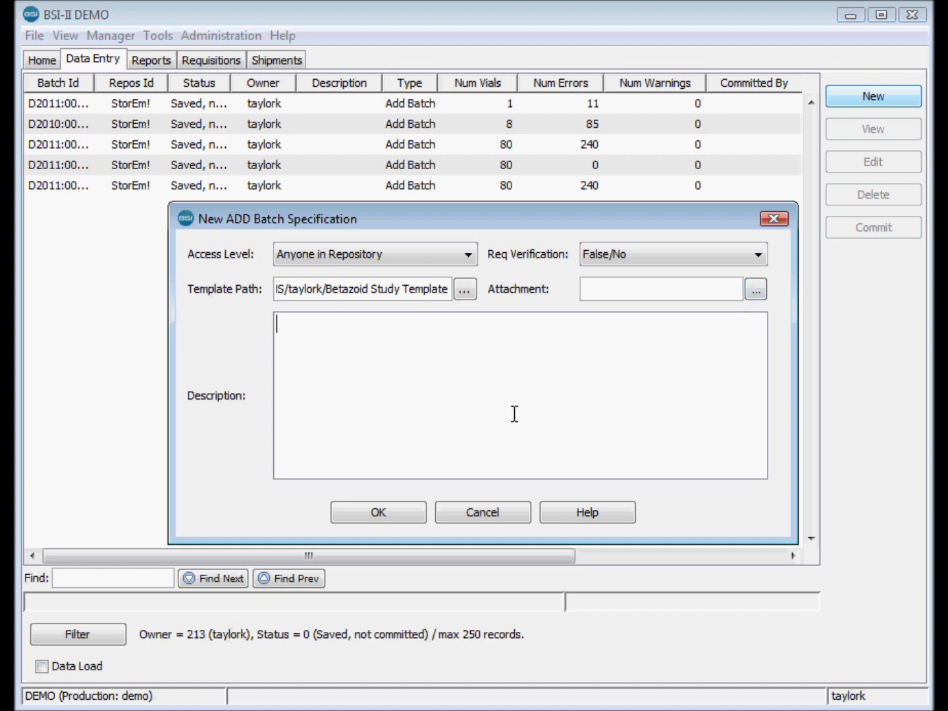
Enter the description "sample add batch" and create the batch.
{"action": "type", "text": "sample add "}
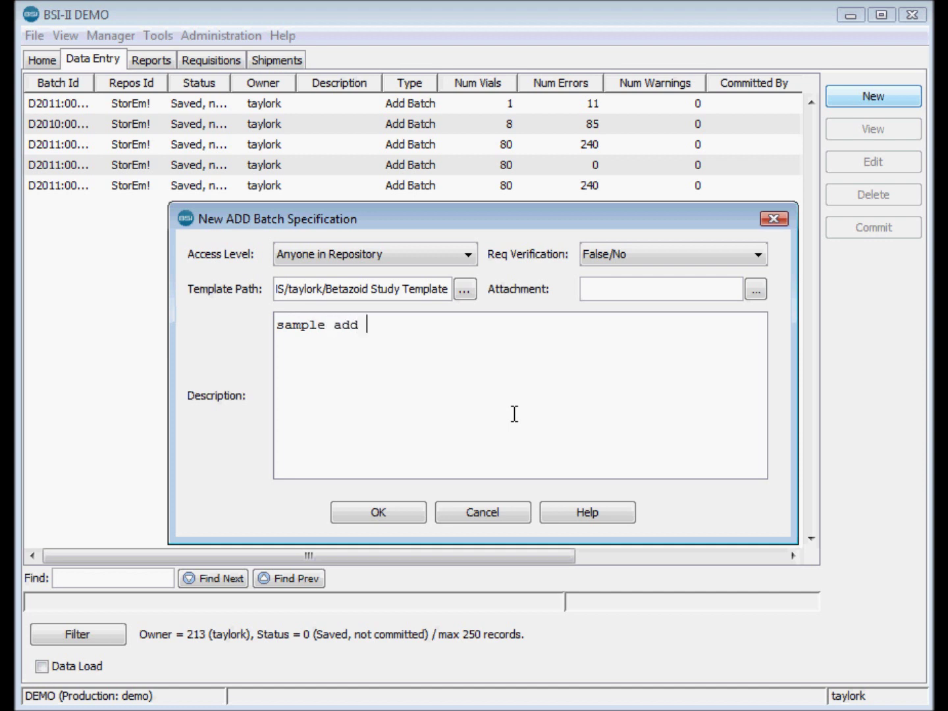
{"action": "type", "text": "batch"}
{"action": "left_click", "coordinate": [374, 512]}
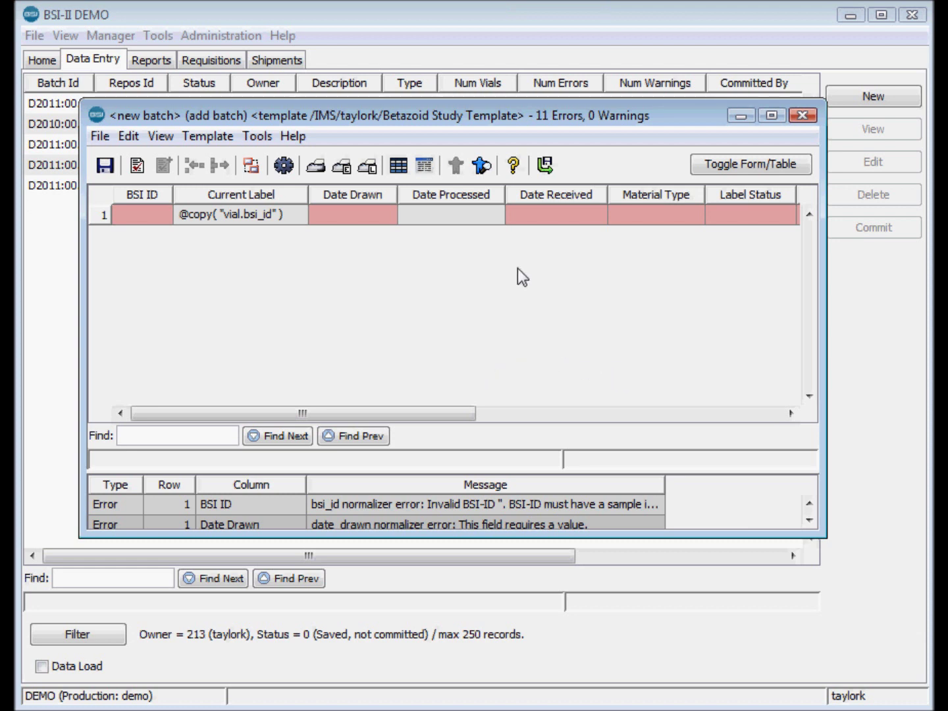
Examine the specimen row's fields from BSI ID through Volume Estimate, including the error message for each invalid field.
{"action": "left_click", "coordinate": [157, 219]}
{"action": "left_click", "coordinate": [339, 216]}
{"action": "left_click", "coordinate": [454, 223]}
{"action": "left_click", "coordinate": [525, 223]}
{"action": "left_click", "coordinate": [464, 218]}
{"action": "left_click_drag", "start_coordinate": [465, 412], "coordinate": [796, 435]}
{"action": "left_click", "coordinate": [559, 216]}
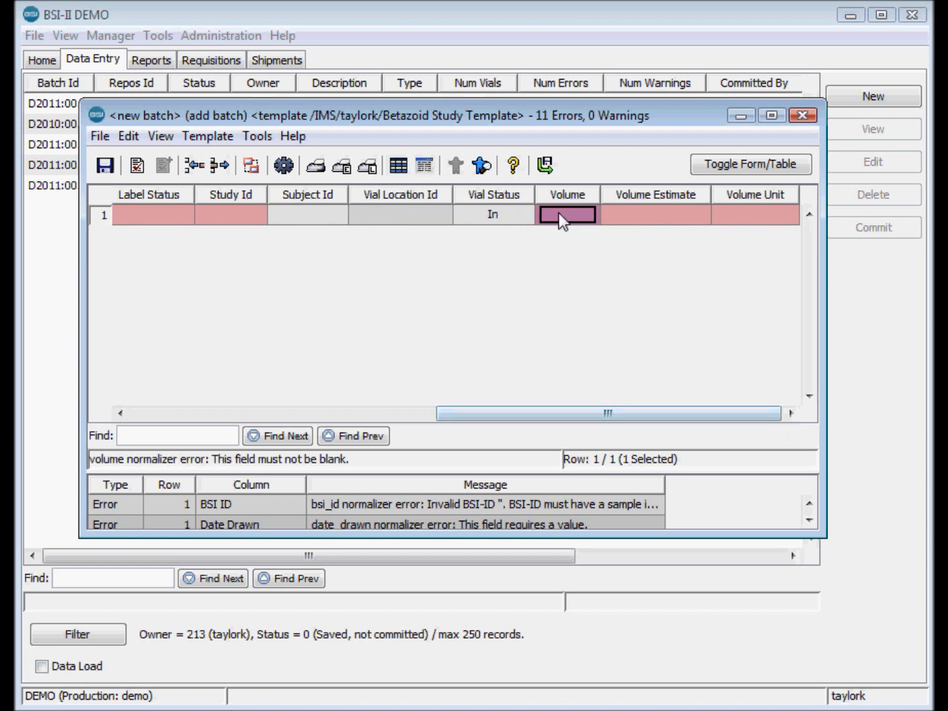
{"action": "left_click", "coordinate": [620, 219]}
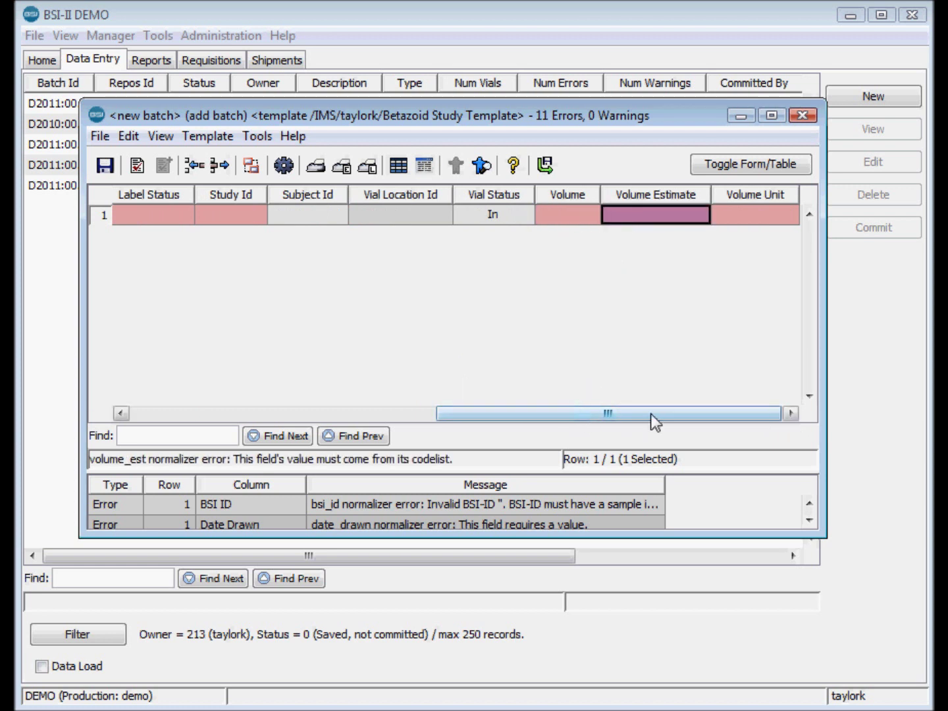
{"action": "left_click_drag", "start_coordinate": [650, 412], "coordinate": [247, 423]}
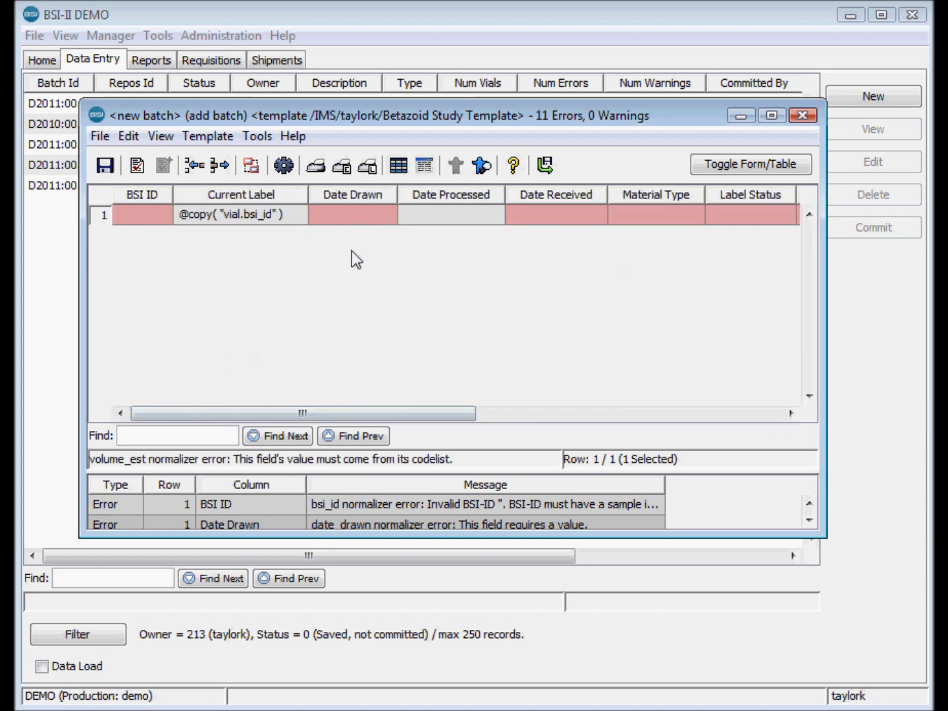
Set the specimen's Date Drawn to 06/01/2011 and its Date Received to 06/14/2011.
{"action": "left_click", "coordinate": [370, 216]}
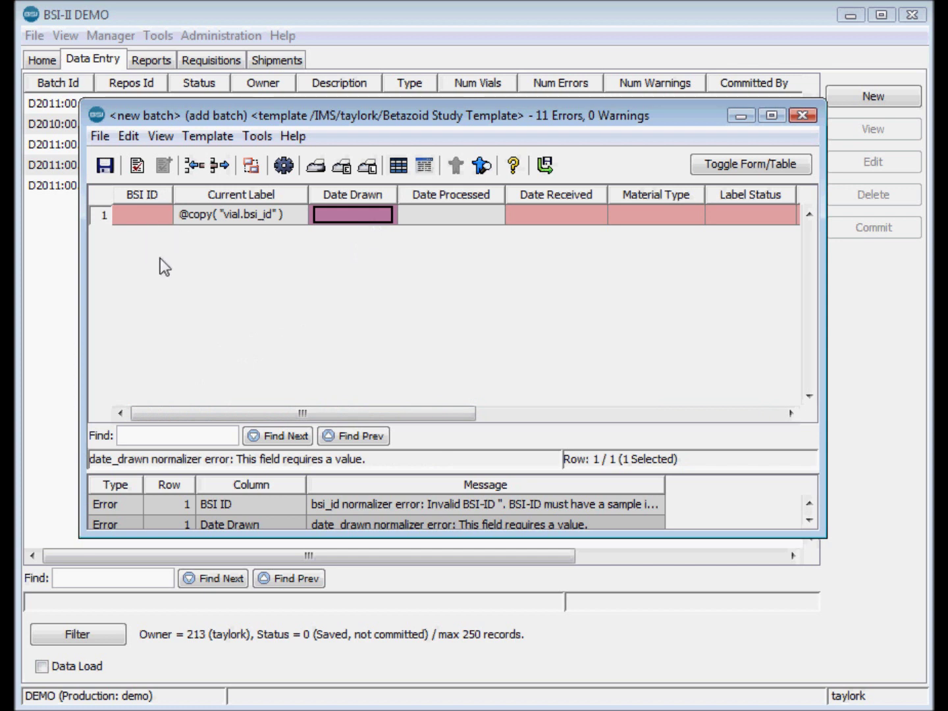
{"action": "left_click", "coordinate": [358, 215]}
{"action": "left_click", "coordinate": [382, 222]}
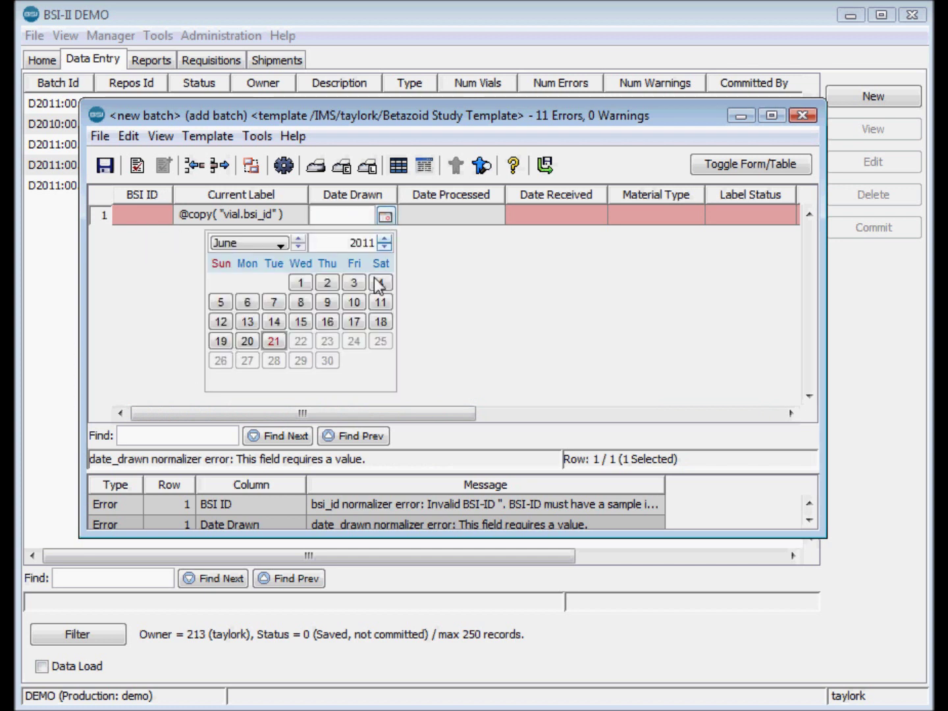
{"action": "left_click", "coordinate": [301, 283]}
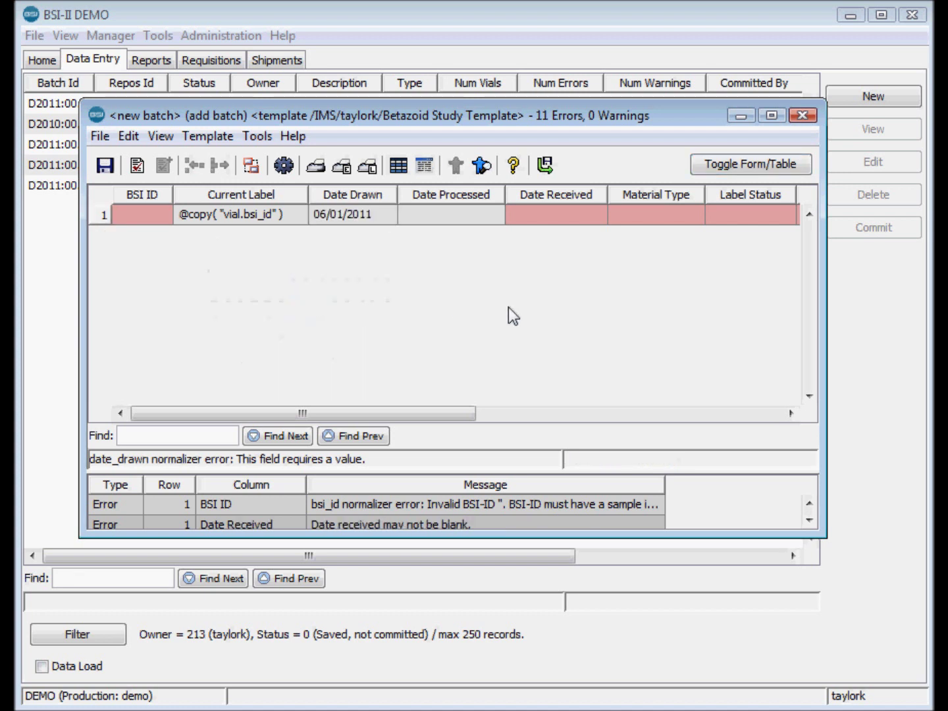
{"action": "left_click", "coordinate": [562, 215]}
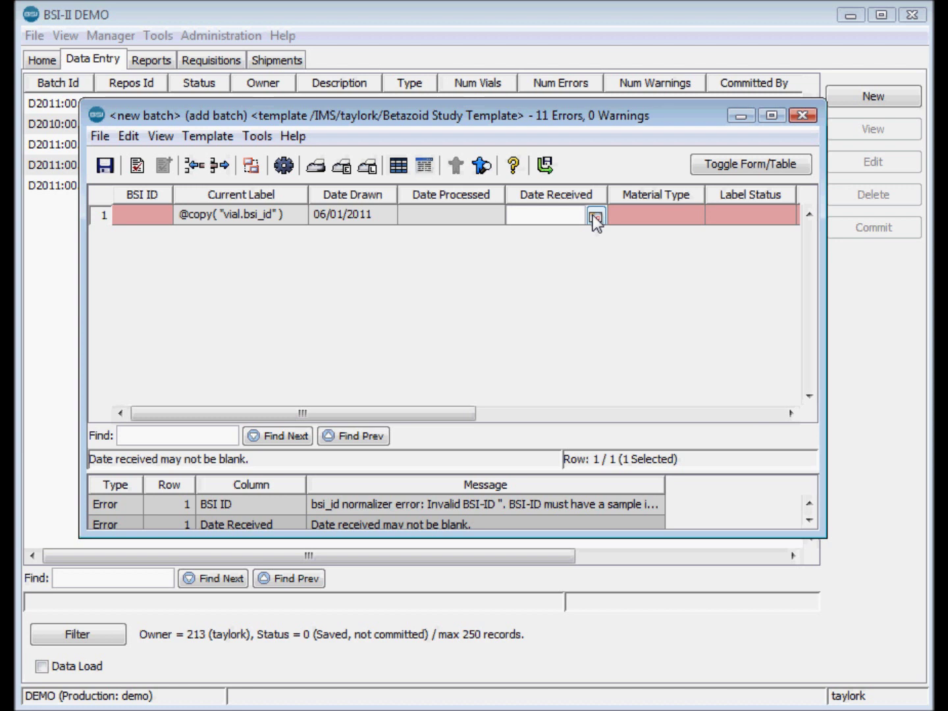
{"action": "left_click", "coordinate": [593, 216]}
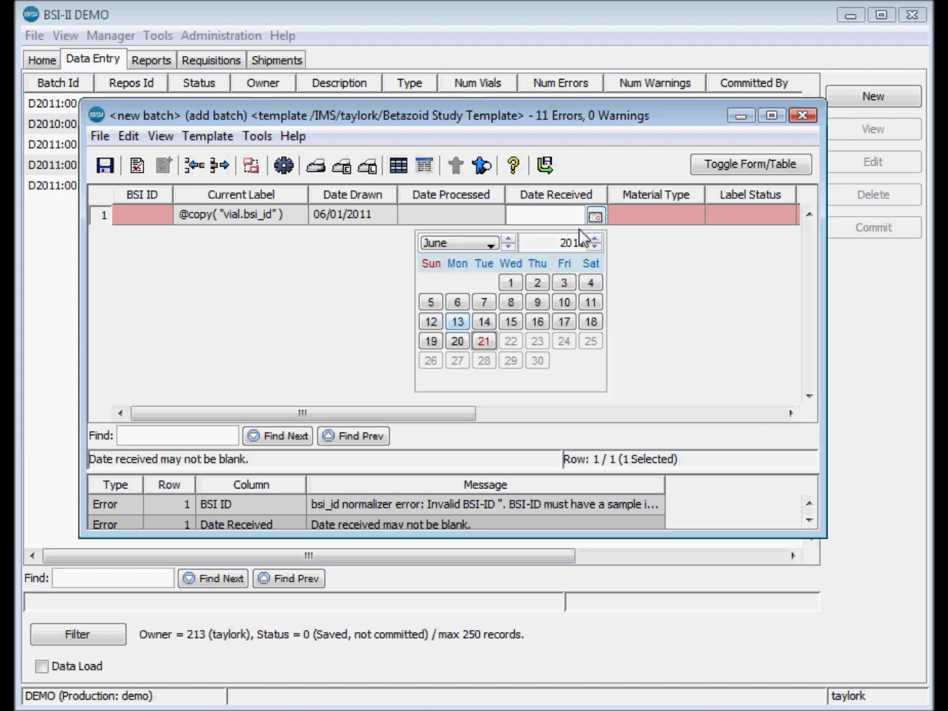
{"action": "left_click", "coordinate": [484, 322]}
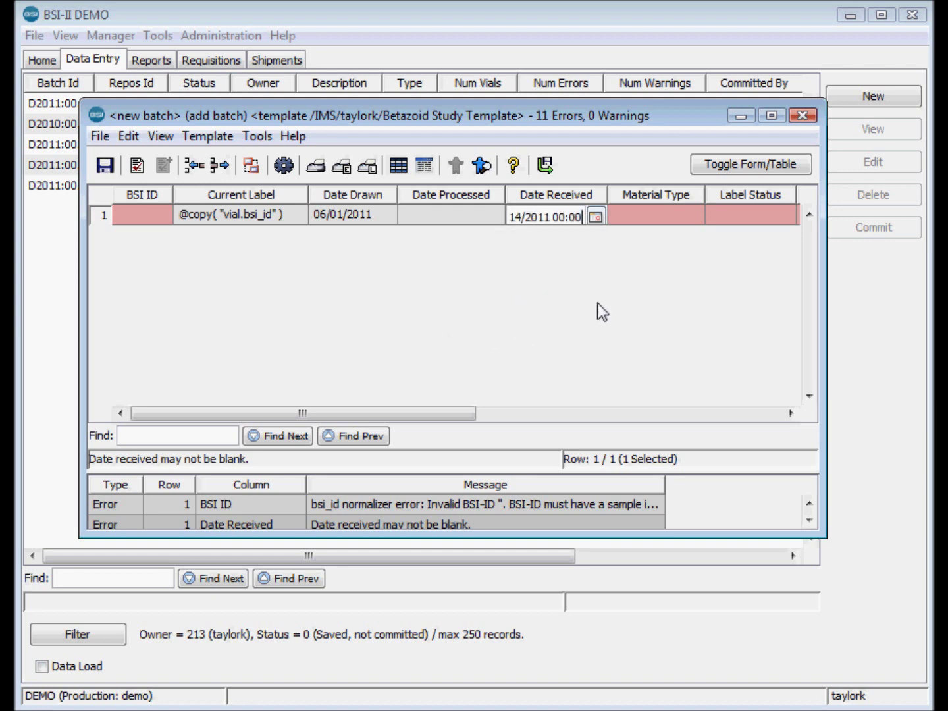
Assign the specimen's material type from the code list, choosing the type represented by a red icon.
{"action": "left_click", "coordinate": [691, 216]}
{"action": "left_click", "coordinate": [694, 215]}
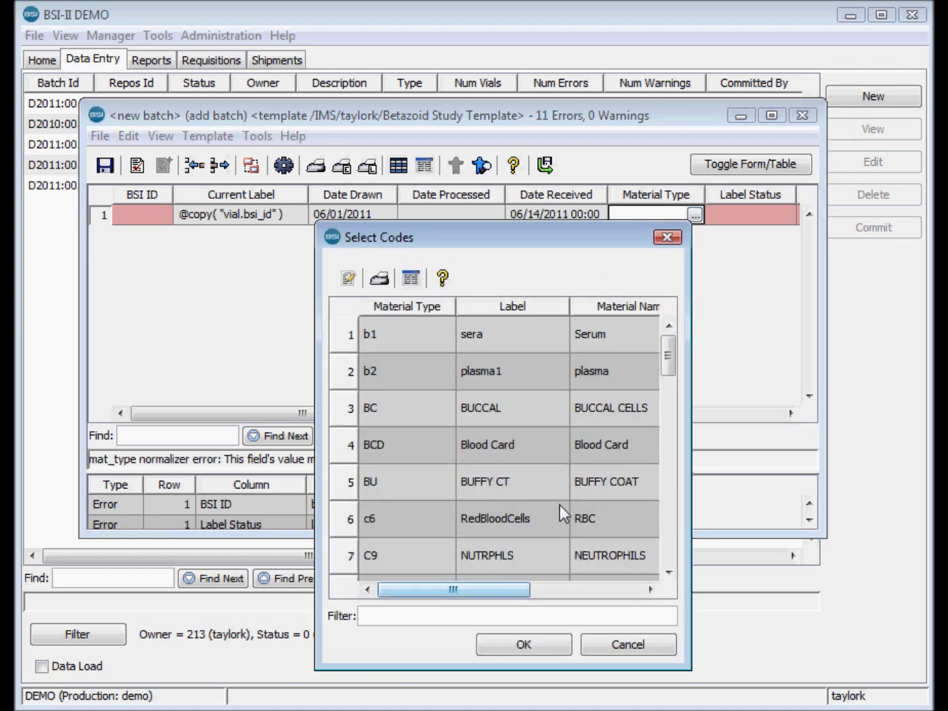
{"action": "left_click_drag", "start_coordinate": [668, 356], "coordinate": [685, 560]}
{"action": "double_click", "coordinate": [535, 568]}
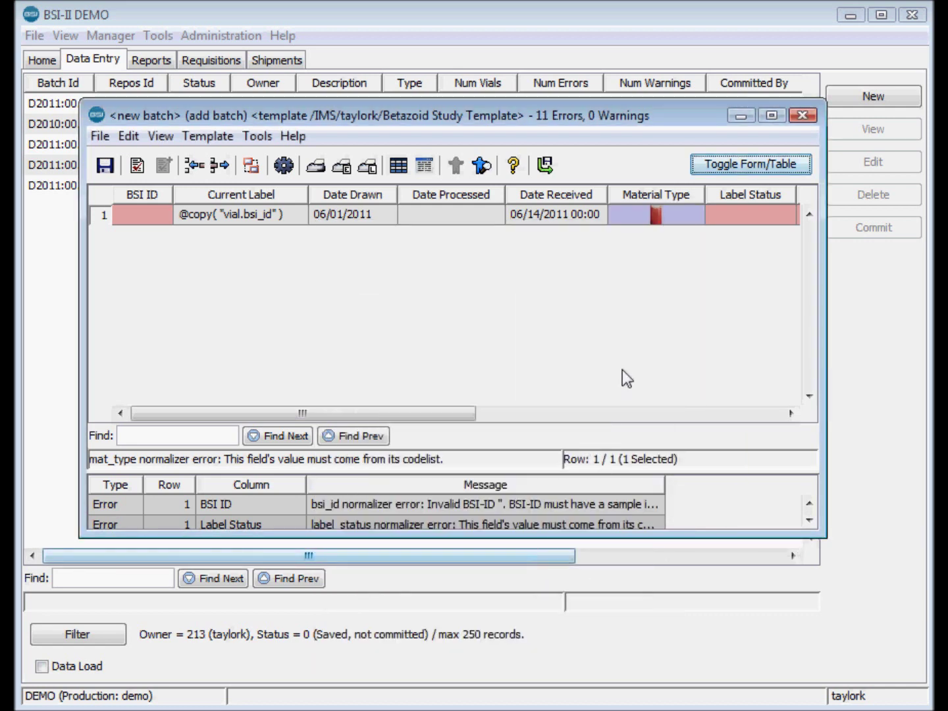
Set the specimen's label status to Barcoded and its study ID to BETA, Betazoid Study.
{"action": "left_click_drag", "start_coordinate": [387, 409], "coordinate": [551, 413]}
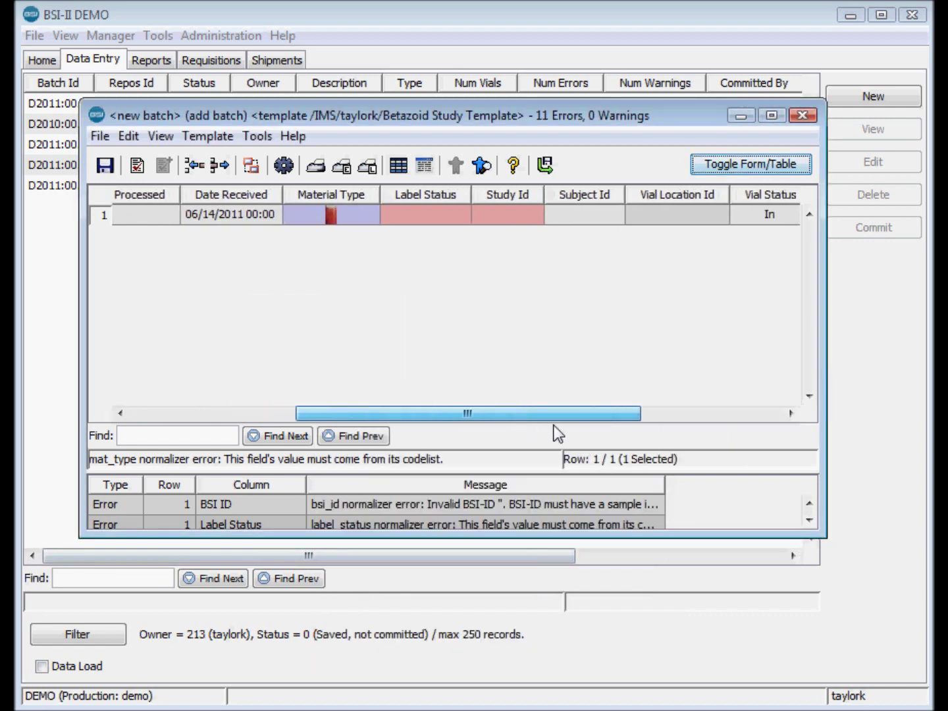
{"action": "left_click", "coordinate": [432, 216]}
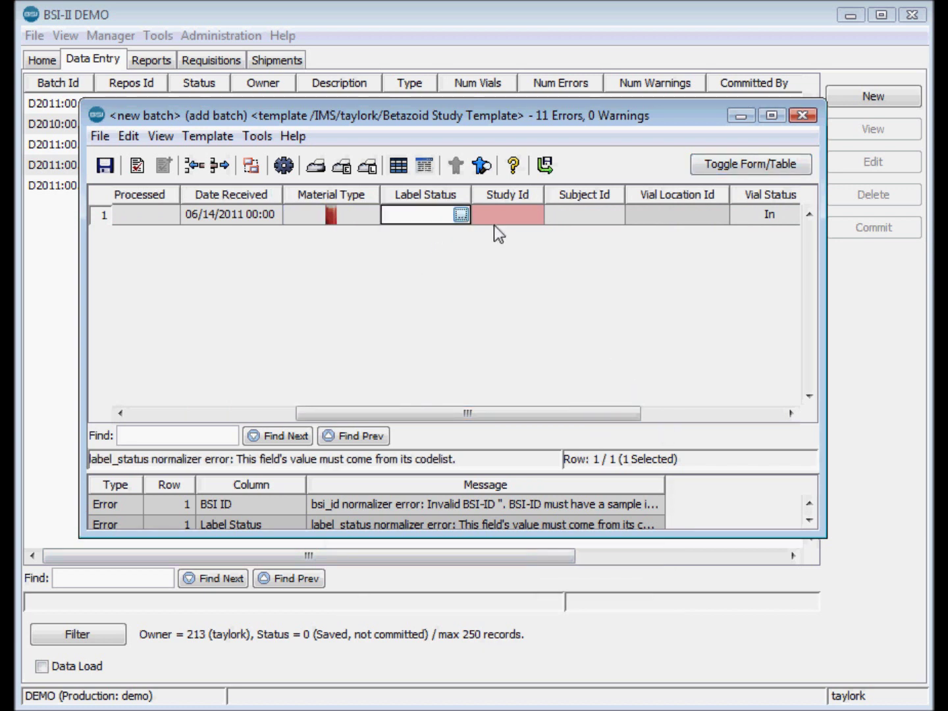
{"action": "left_click", "coordinate": [461, 213]}
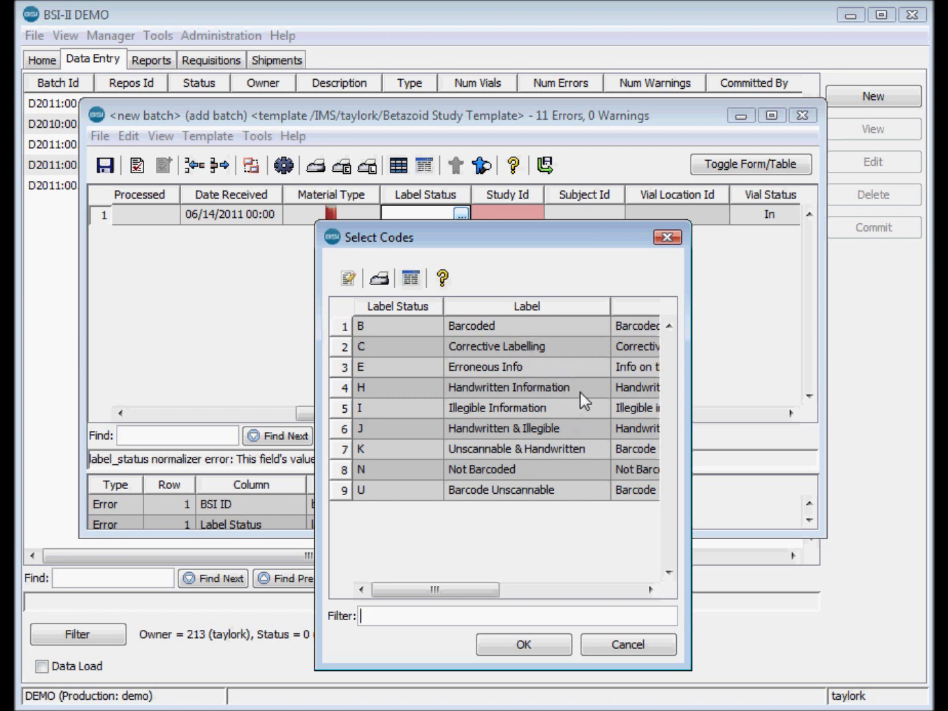
{"action": "double_click", "coordinate": [530, 322]}
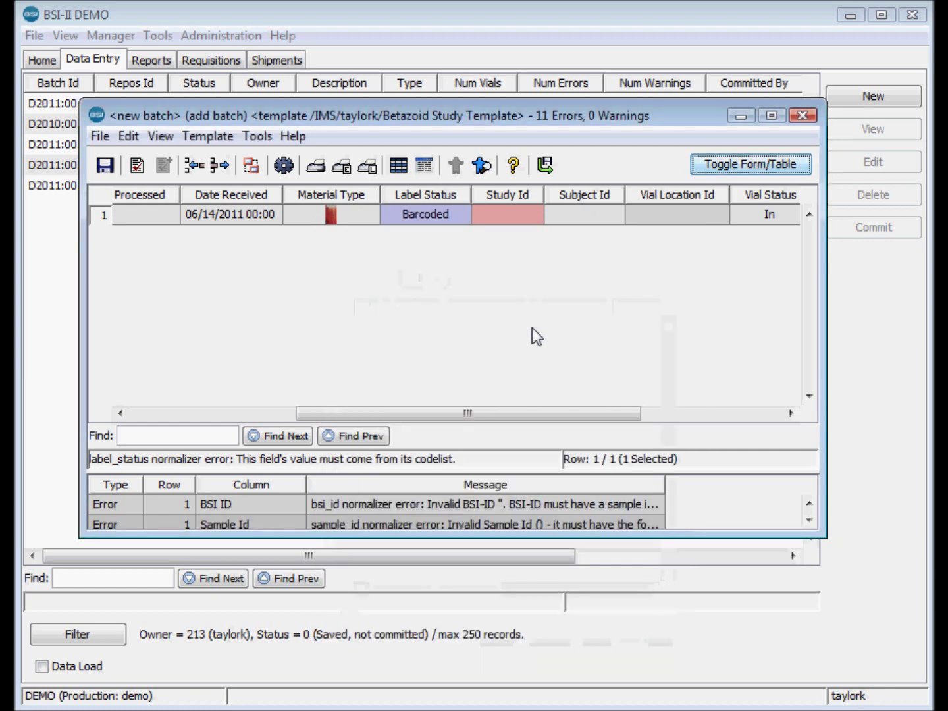
{"action": "left_click", "coordinate": [533, 215]}
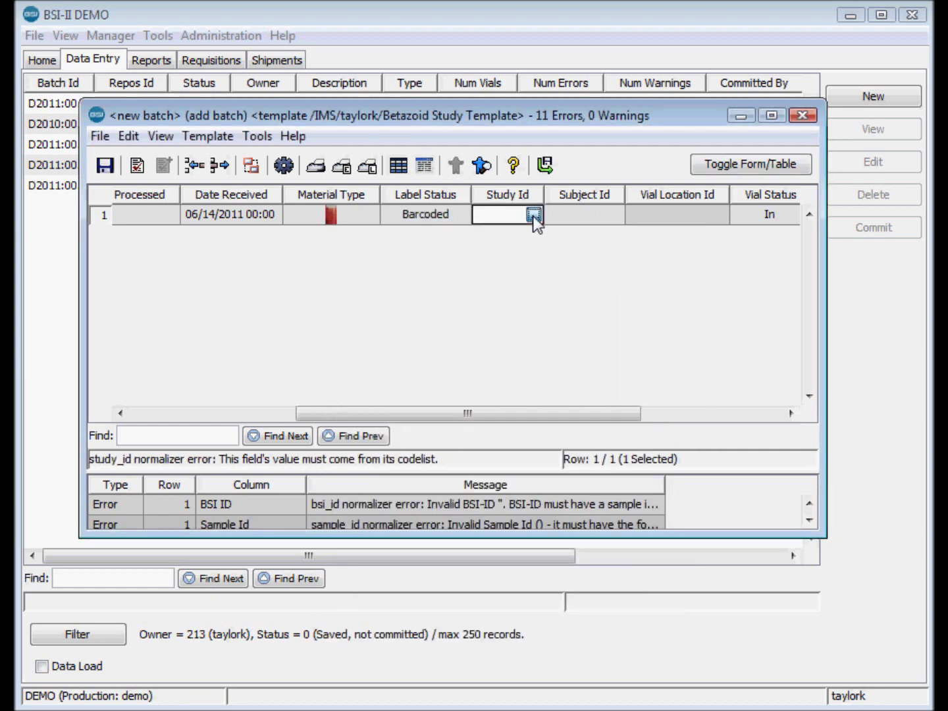
{"action": "left_click", "coordinate": [533, 216]}
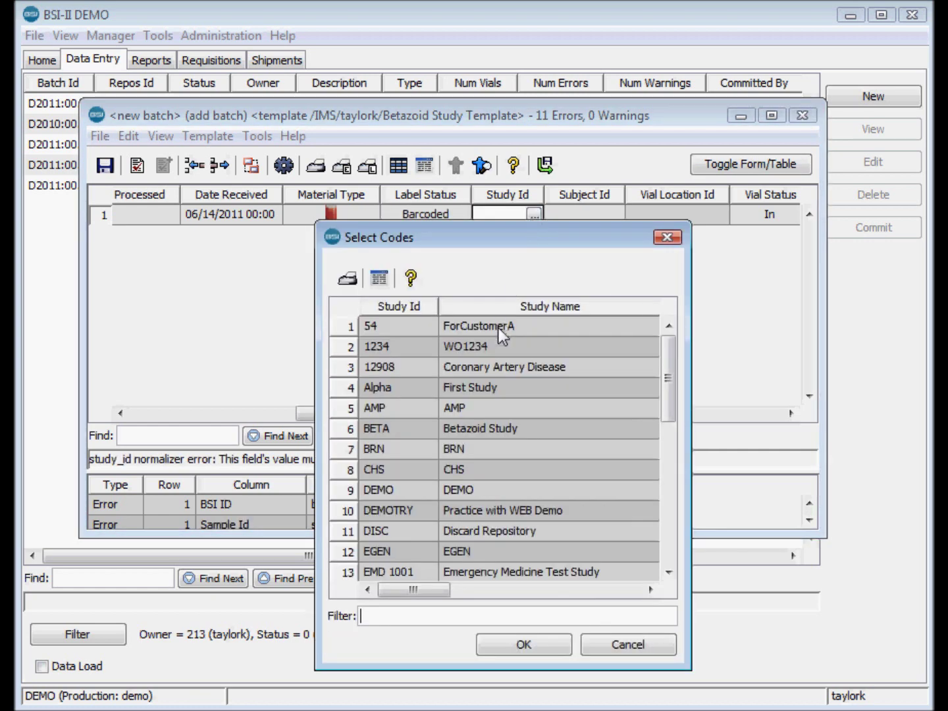
{"action": "double_click", "coordinate": [513, 431]}
Enter a volume of 2 for the specimen and set its volume estimate to Actual.
{"action": "left_click_drag", "start_coordinate": [572, 412], "coordinate": [764, 415]}
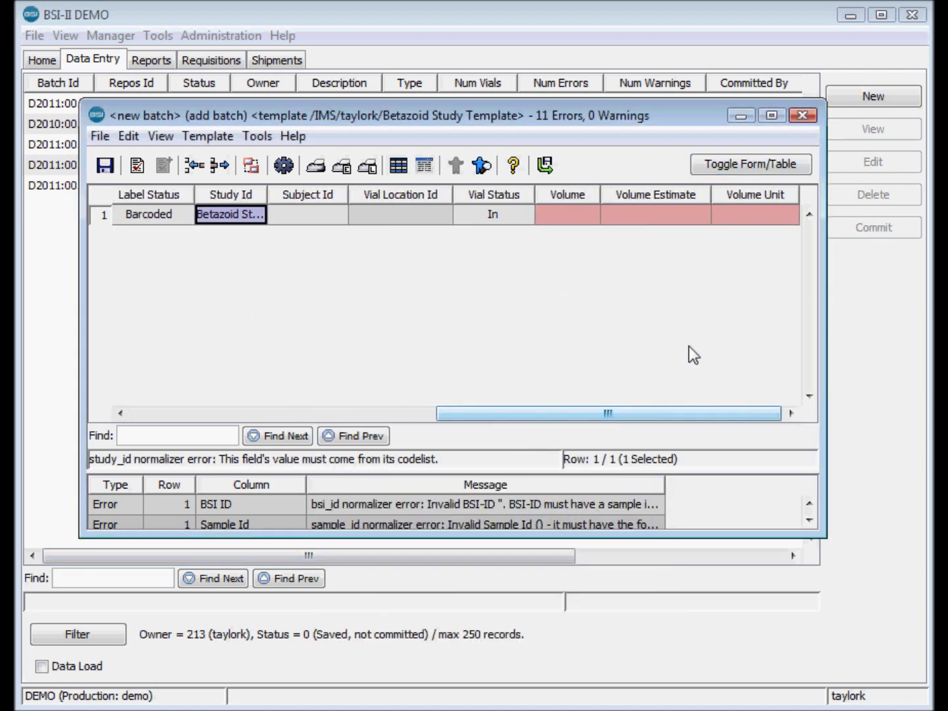
{"action": "left_click", "coordinate": [569, 215]}
{"action": "type", "text": "2"}
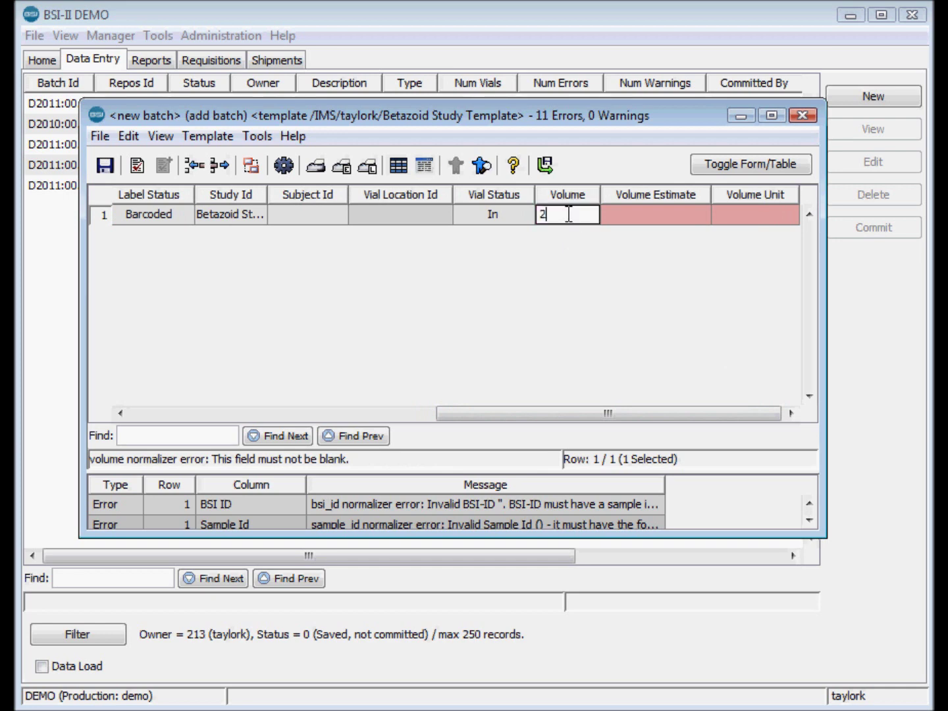
{"action": "left_click", "coordinate": [634, 214]}
{"action": "double_click", "coordinate": [699, 214]}
{"action": "double_click", "coordinate": [512, 323]}
Set the specimen's volume unit to ml and save the batch.
{"action": "left_click", "coordinate": [746, 215]}
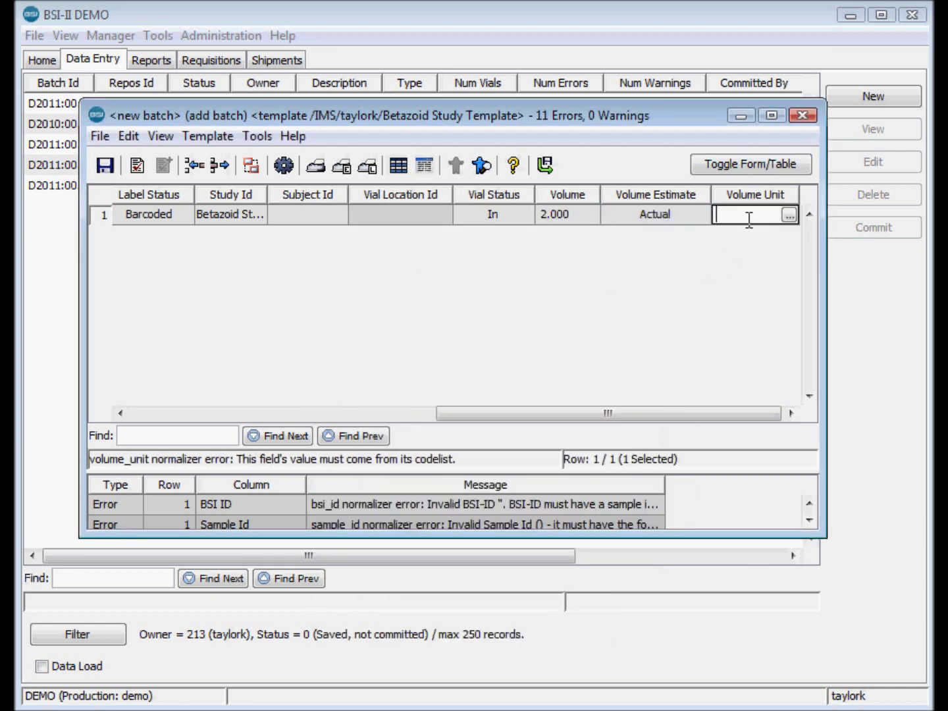
{"action": "left_click", "coordinate": [788, 215]}
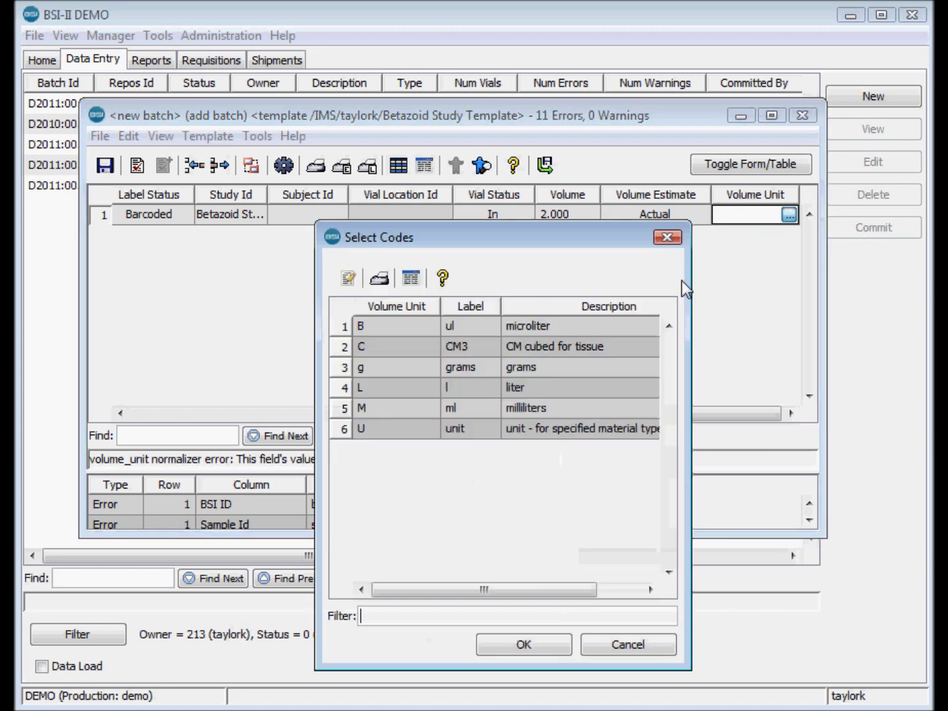
{"action": "double_click", "coordinate": [445, 406]}
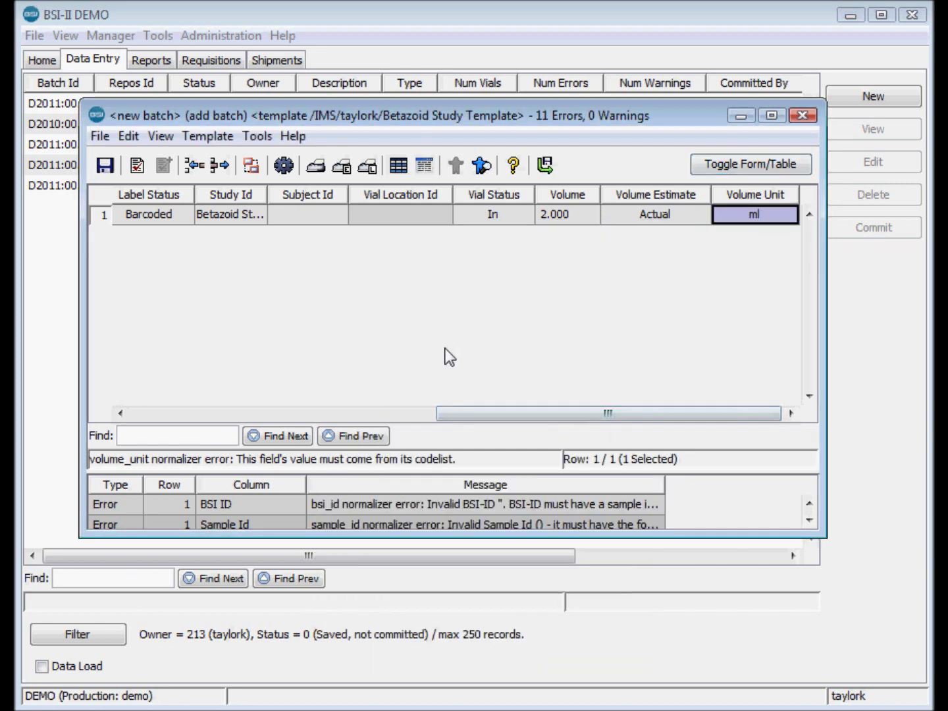
{"action": "left_click", "coordinate": [104, 165]}
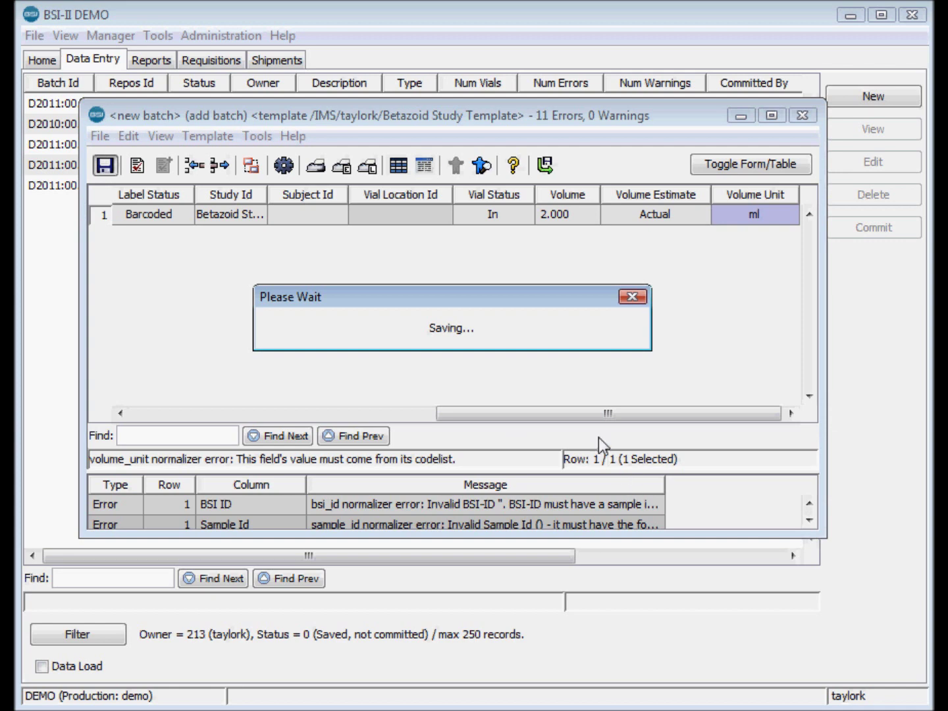
{"action": "left_click_drag", "start_coordinate": [593, 418], "coordinate": [169, 408]}
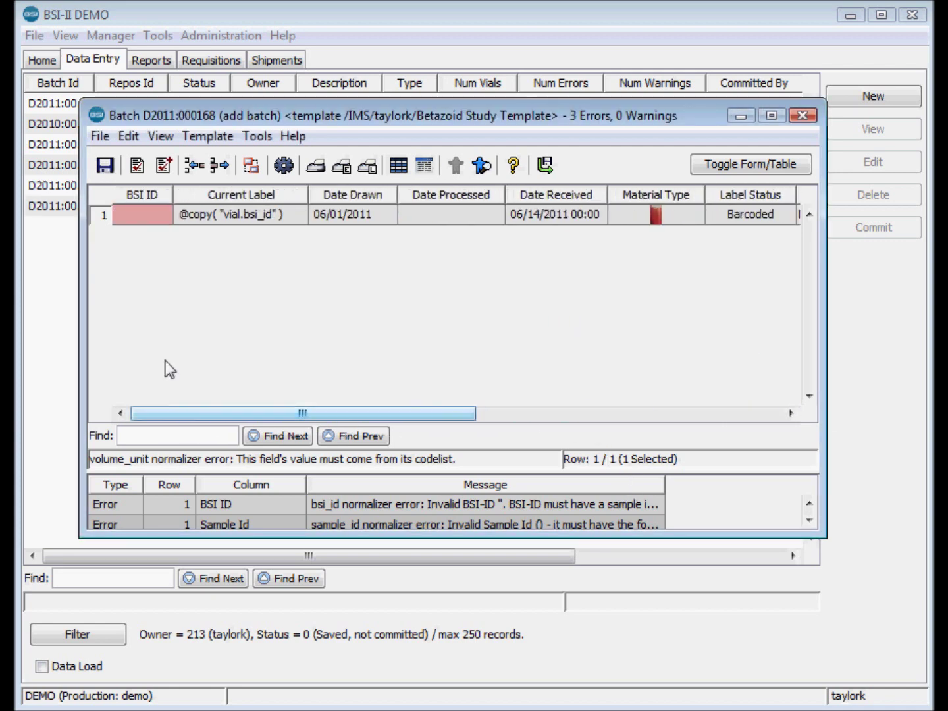
Assign BSI IDs to the specimen with sample IDs starting at DA0000 and sequence numbers starting at 001, and save the batch.
{"action": "left_click", "coordinate": [141, 214]}
{"action": "left_click", "coordinate": [208, 136]}
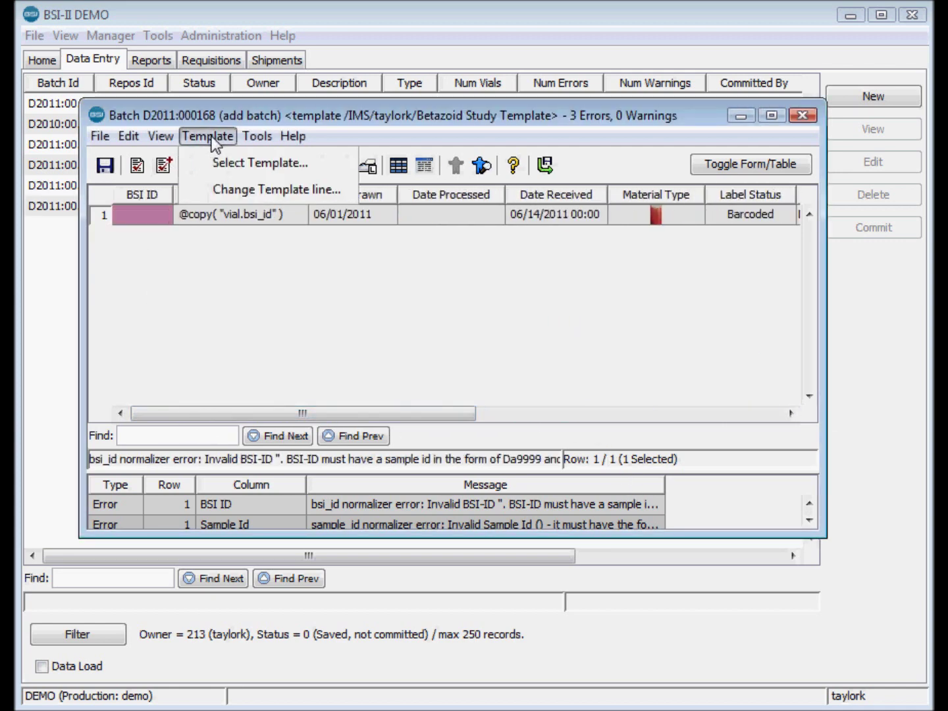
{"action": "mouse_move", "coordinate": [250, 138]}
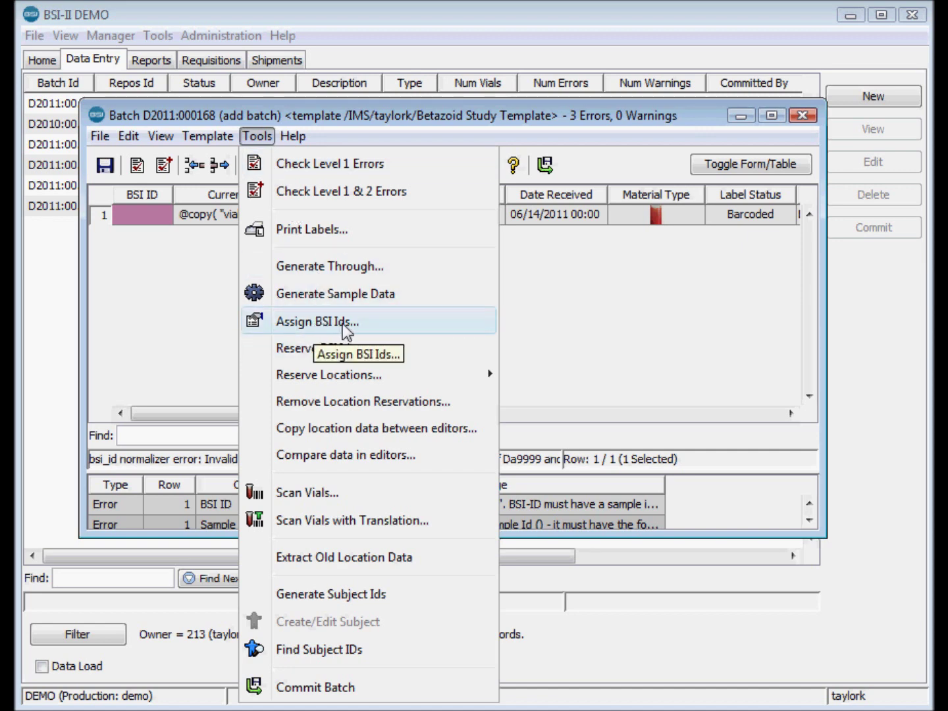
{"action": "left_click", "coordinate": [370, 323]}
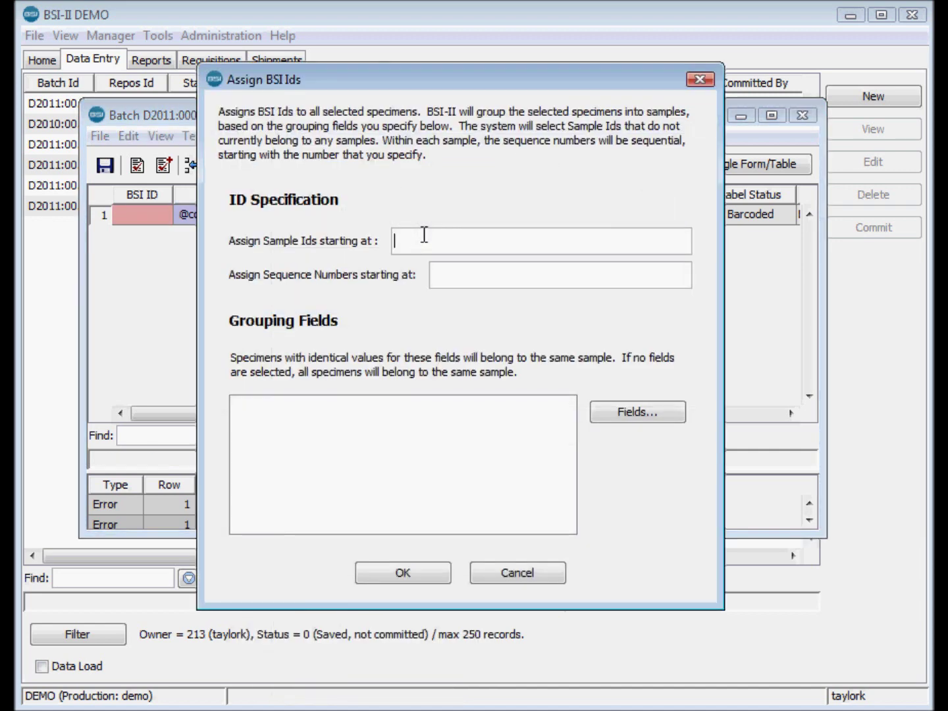
{"action": "type", "text": "DA0000"}
{"action": "left_click", "coordinate": [560, 275]}
{"action": "type", "text": "001"}
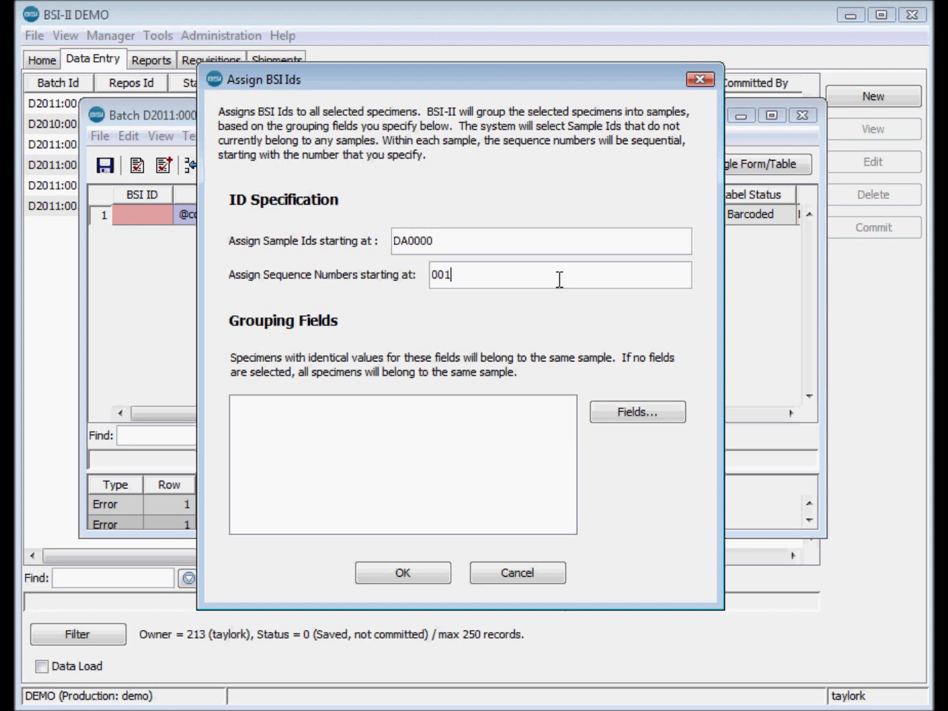
{"action": "left_click", "coordinate": [417, 572]}
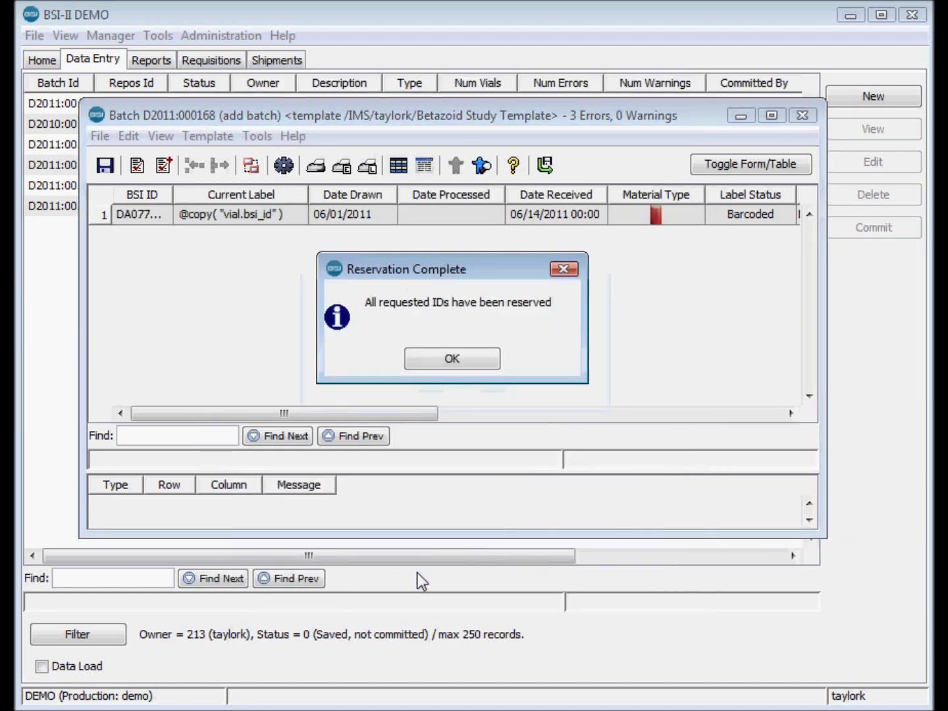
{"action": "left_click", "coordinate": [460, 361]}
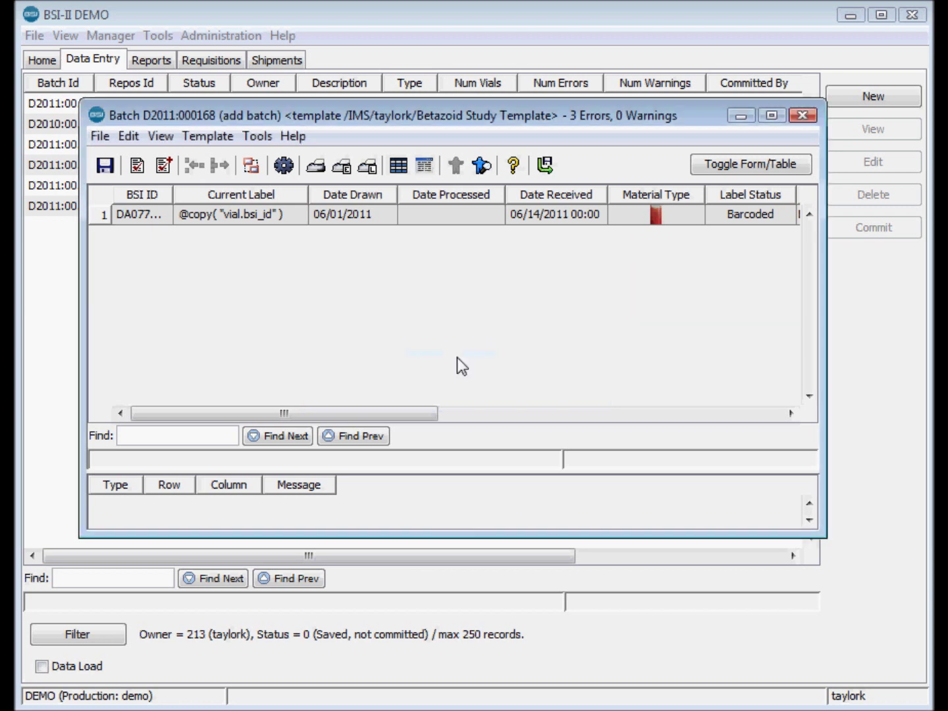
{"action": "left_click", "coordinate": [105, 165]}
Select the specimen row and start reserving a storage location for it using the location tree.
{"action": "left_click", "coordinate": [99, 213]}
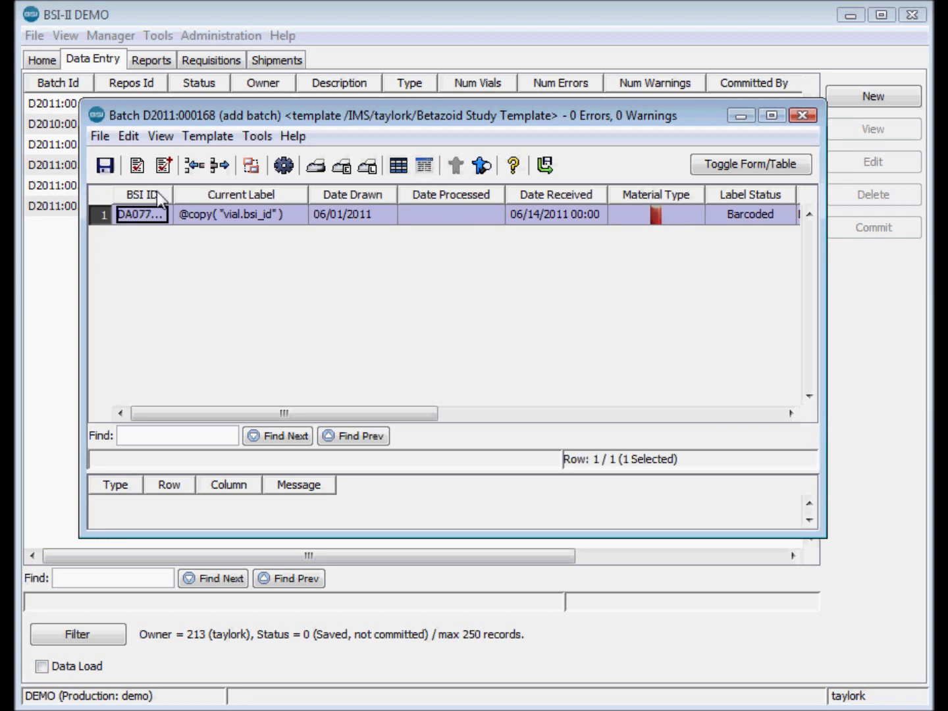
{"action": "left_click", "coordinate": [256, 137]}
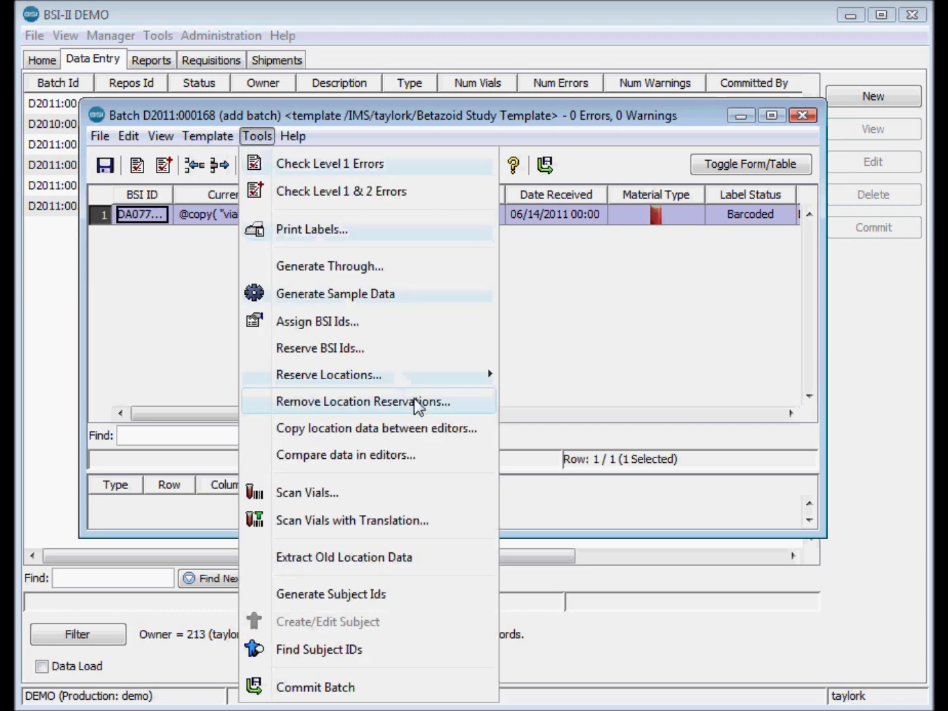
{"action": "mouse_move", "coordinate": [435, 381]}
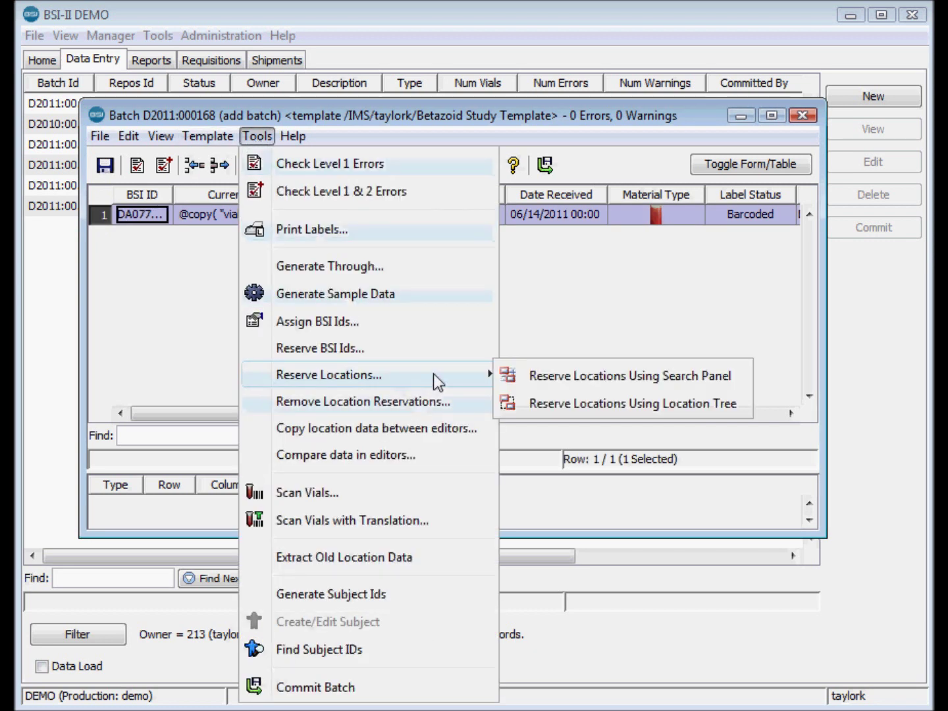
{"action": "left_click", "coordinate": [596, 404]}
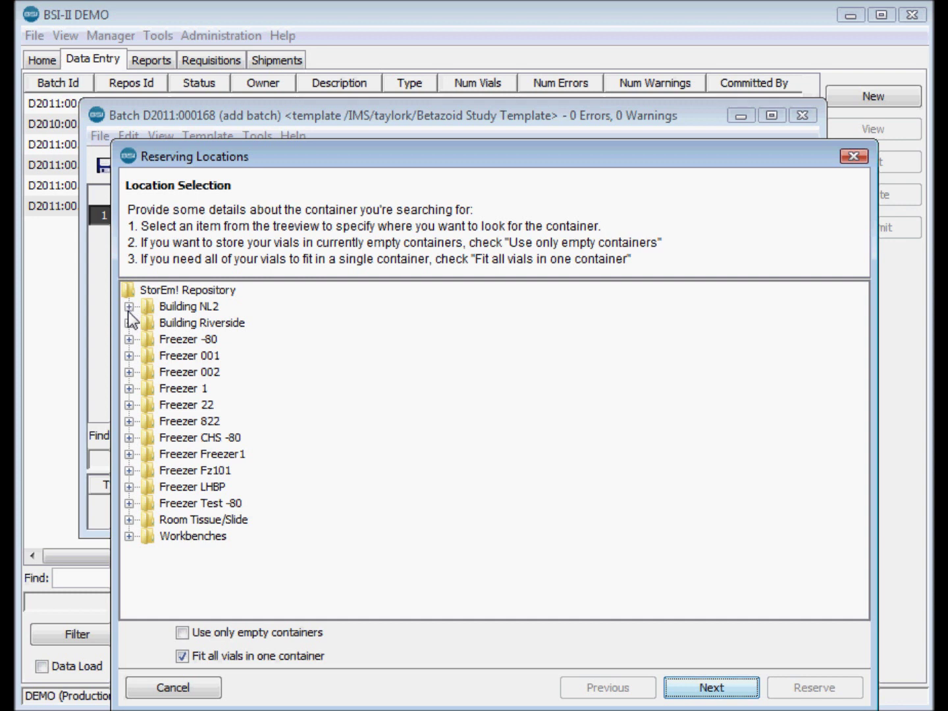
{"action": "left_click", "coordinate": [129, 339]}
{"action": "left_click", "coordinate": [129, 339]}
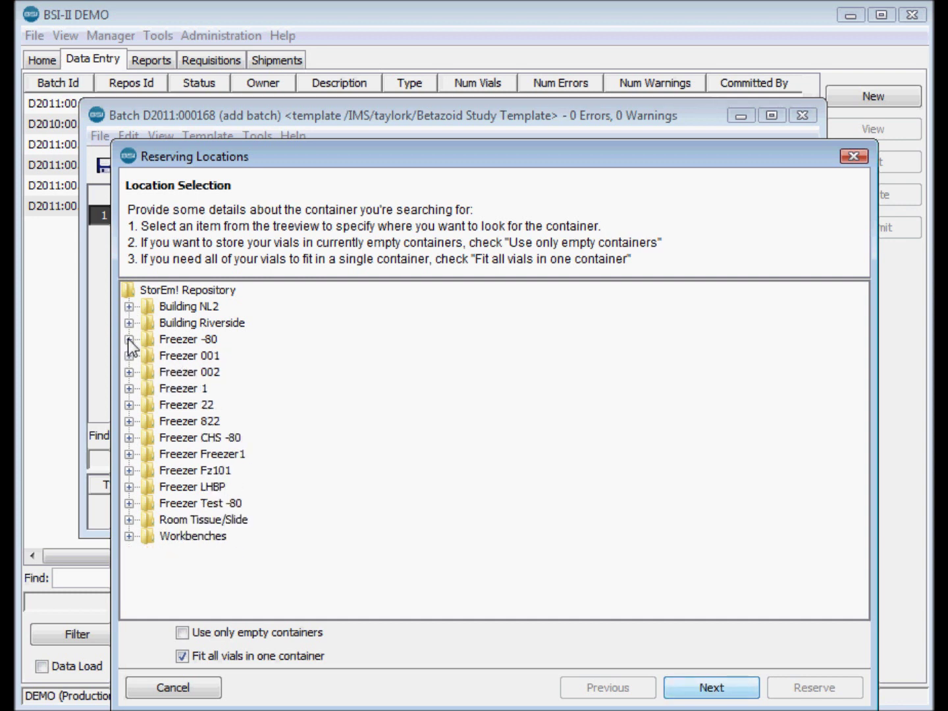
{"action": "left_click", "coordinate": [129, 356]}
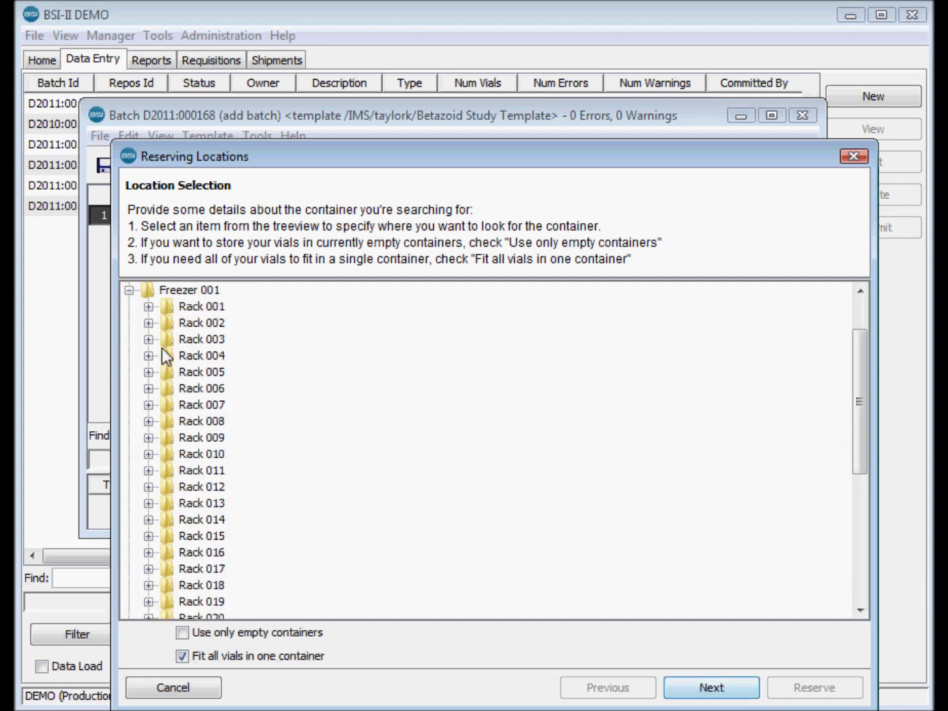
{"action": "left_click", "coordinate": [150, 306]}
{"action": "left_click", "coordinate": [129, 290]}
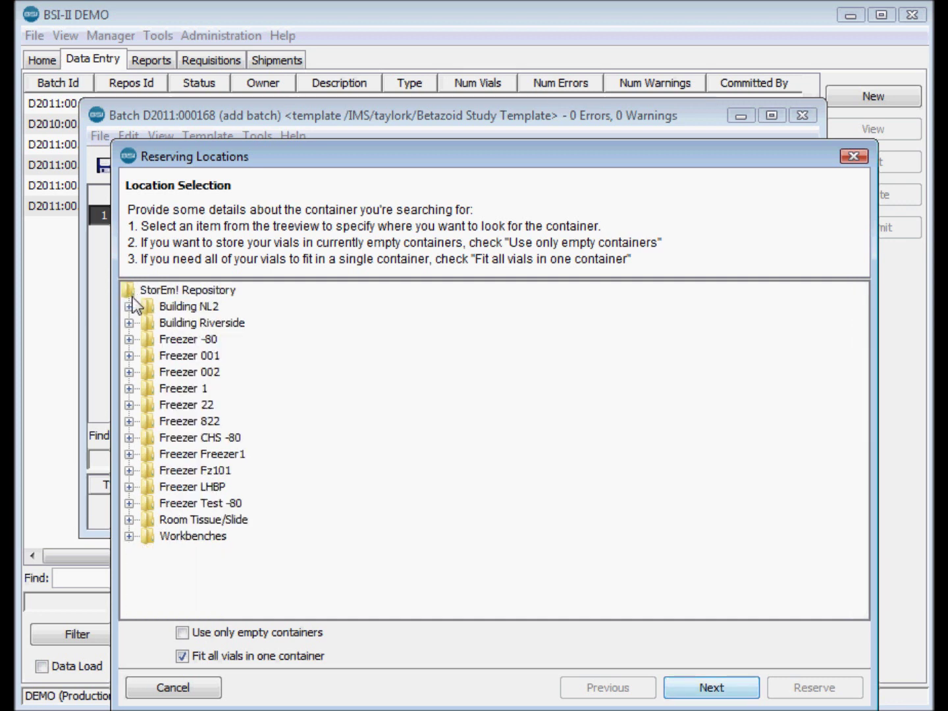
Find available containers in Freezer -80, reserve a location in Rack 003, Box 003, and check the specimen's vial location ID.
{"action": "left_click", "coordinate": [128, 339]}
{"action": "left_click", "coordinate": [183, 358]}
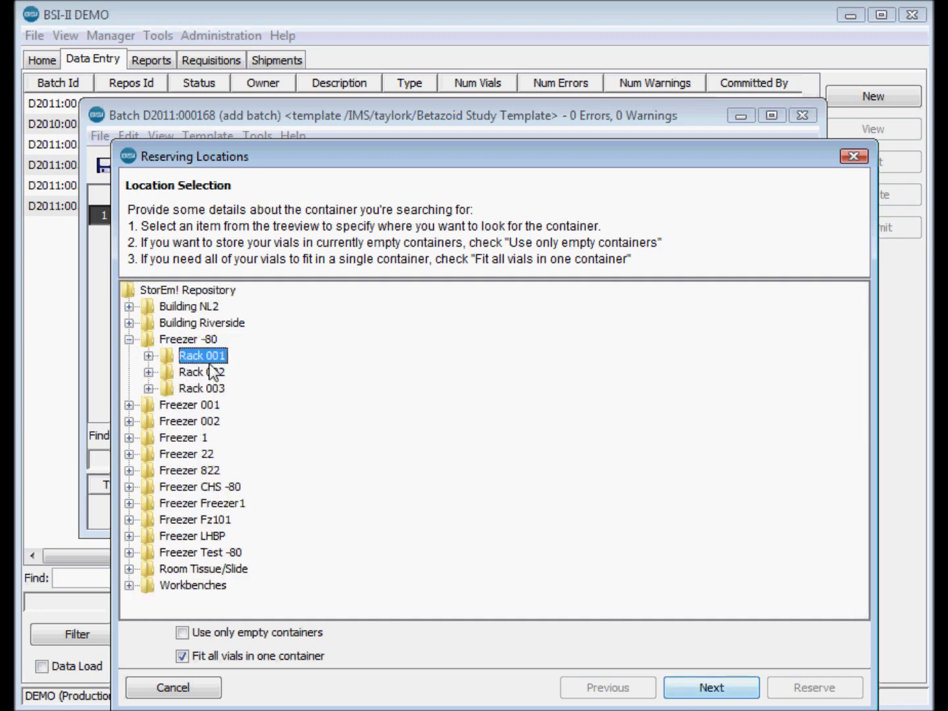
{"action": "left_click", "coordinate": [187, 339]}
{"action": "left_click", "coordinate": [708, 677]}
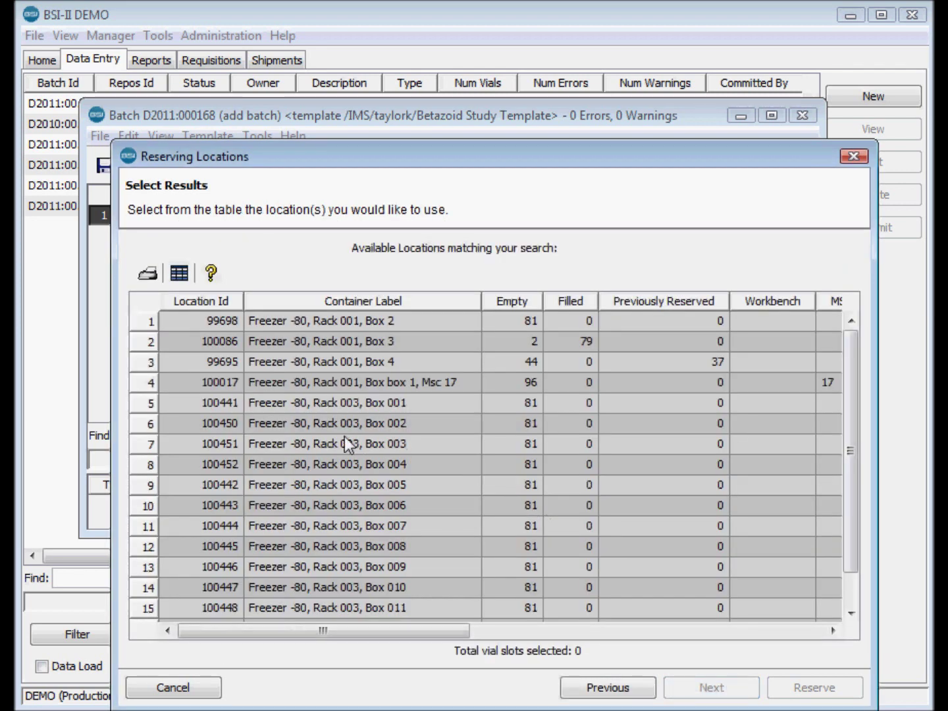
{"action": "left_click", "coordinate": [345, 437]}
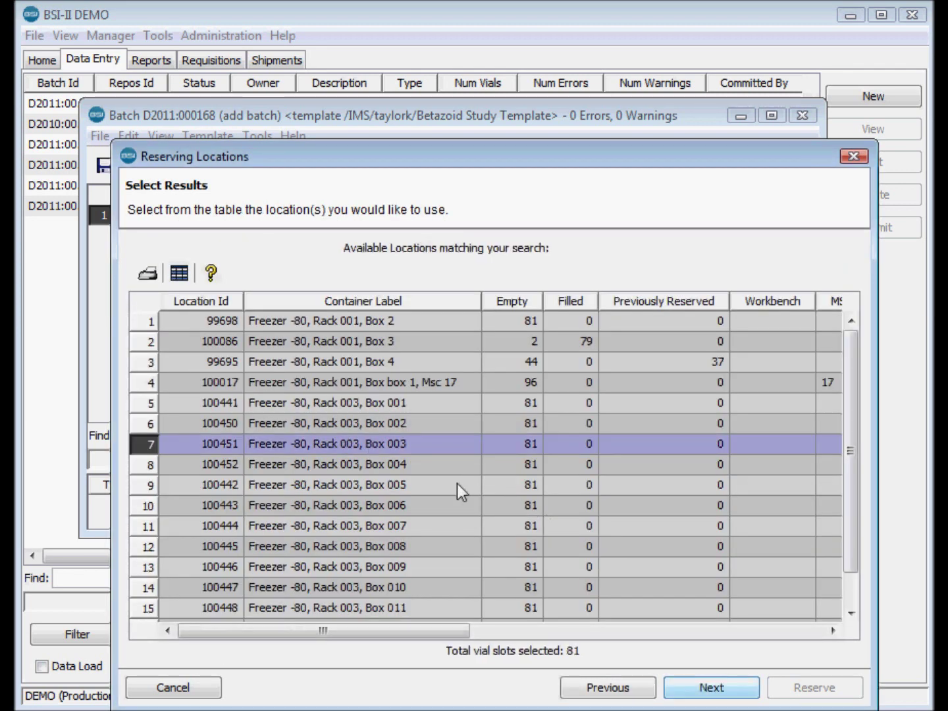
{"action": "left_click", "coordinate": [713, 684]}
{"action": "left_click", "coordinate": [811, 688]}
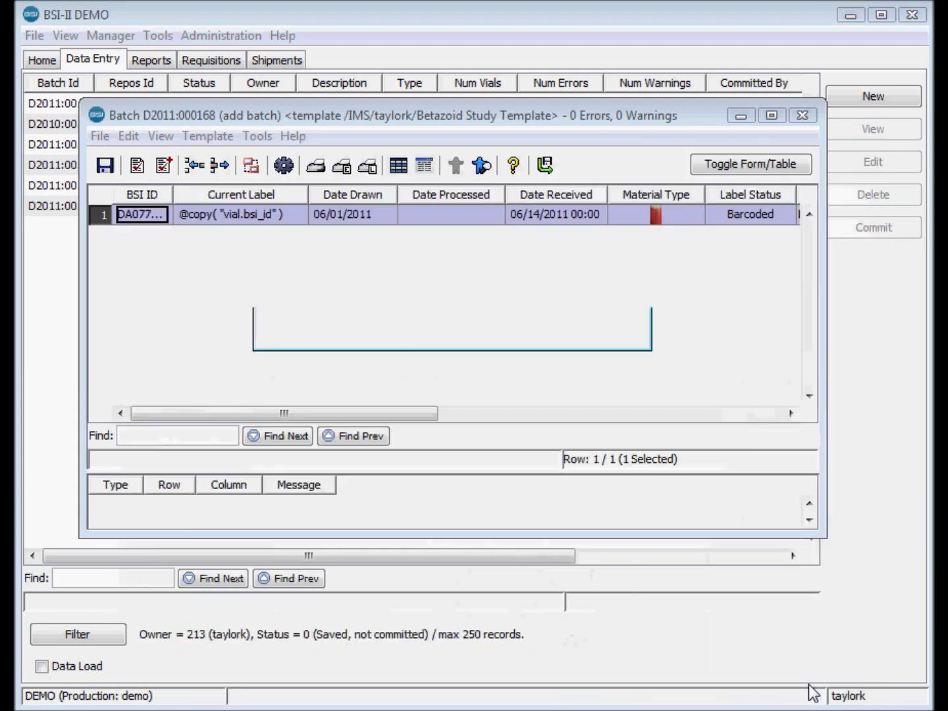
{"action": "left_click_drag", "start_coordinate": [388, 410], "coordinate": [724, 454]}
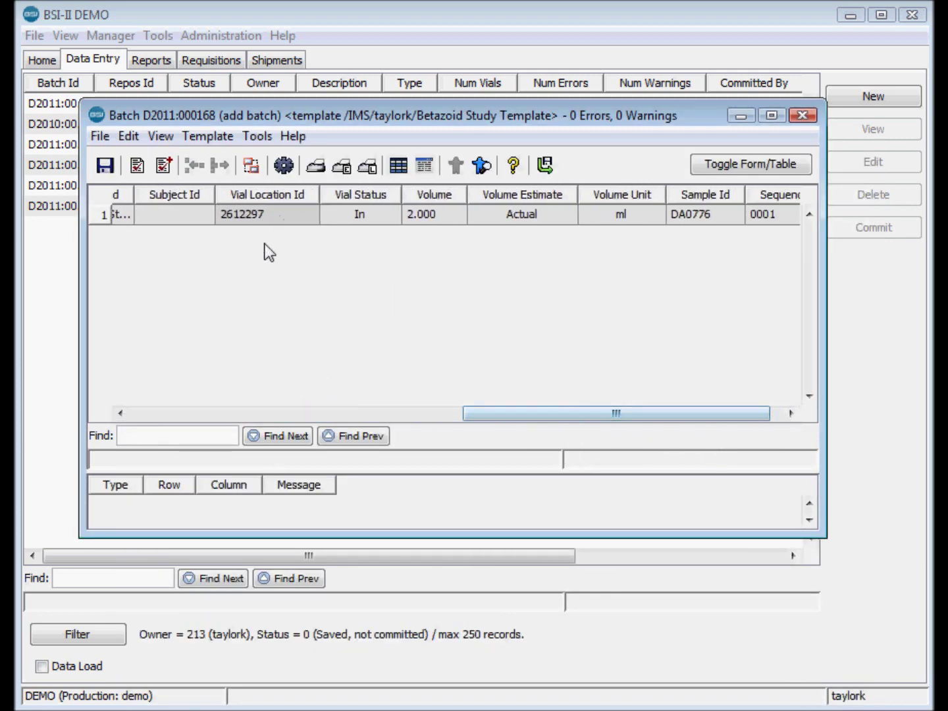
{"action": "left_click_drag", "start_coordinate": [510, 413], "coordinate": [181, 413]}
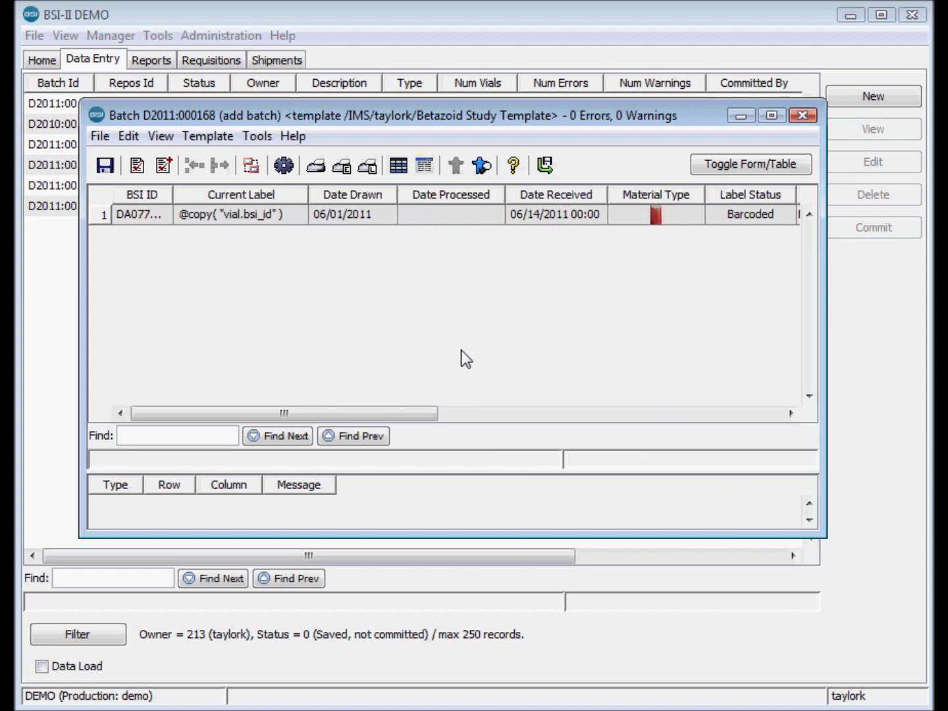
Check the batch for Level 1 and Level 2 errors and commit it without creating a requisition.
{"action": "left_click", "coordinate": [170, 165]}
{"action": "left_click", "coordinate": [540, 172]}
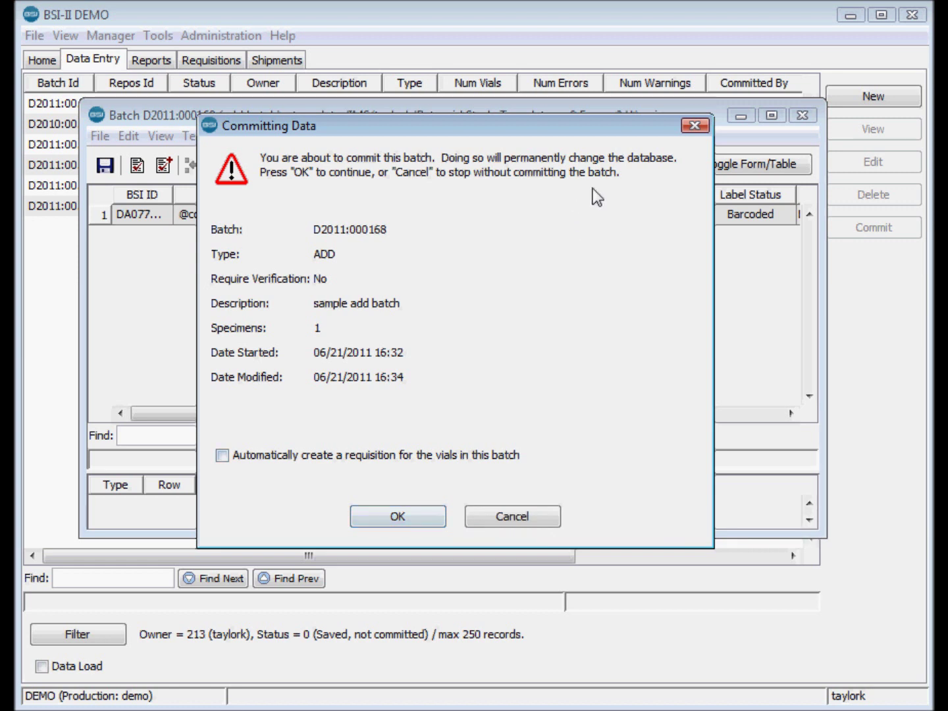
{"action": "left_click", "coordinate": [395, 515]}
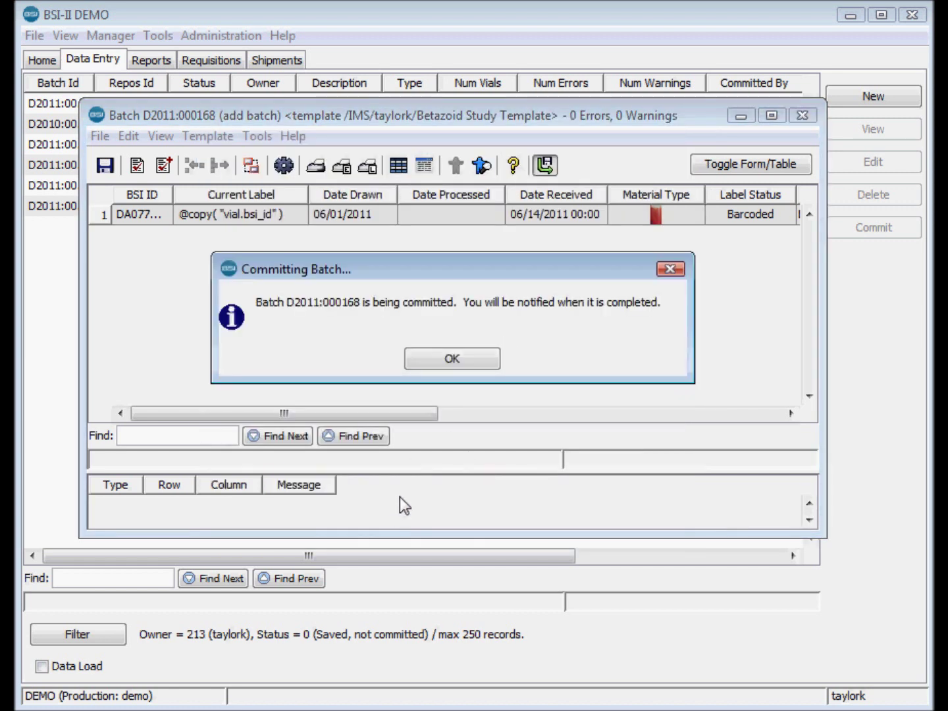
{"action": "left_click", "coordinate": [459, 362]}
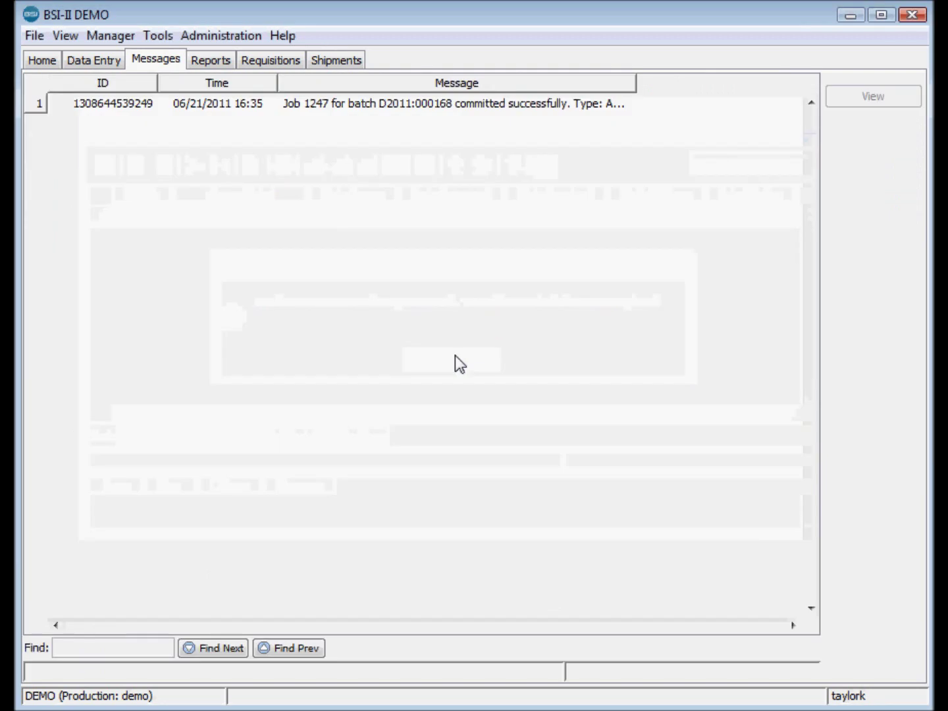